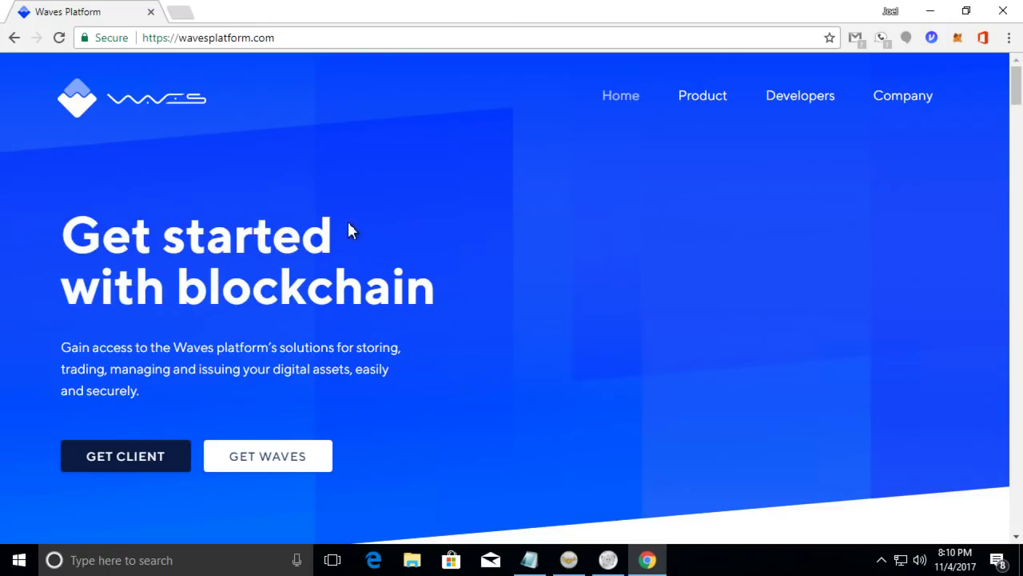
- Open the client's web store page from wavesplatform.com and launch WavesLiteApp
left_click(331, 39)
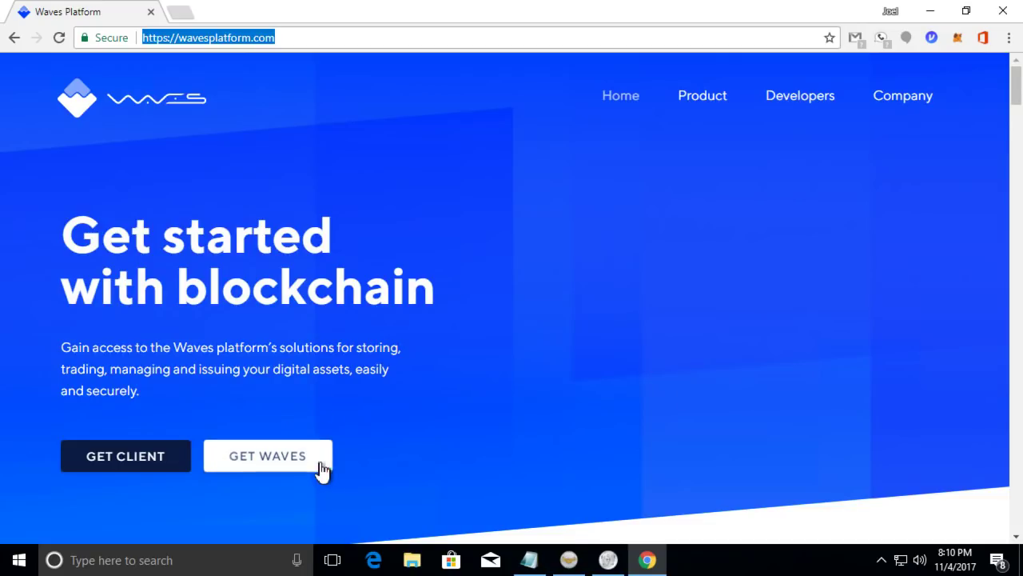
left_click(125, 462)
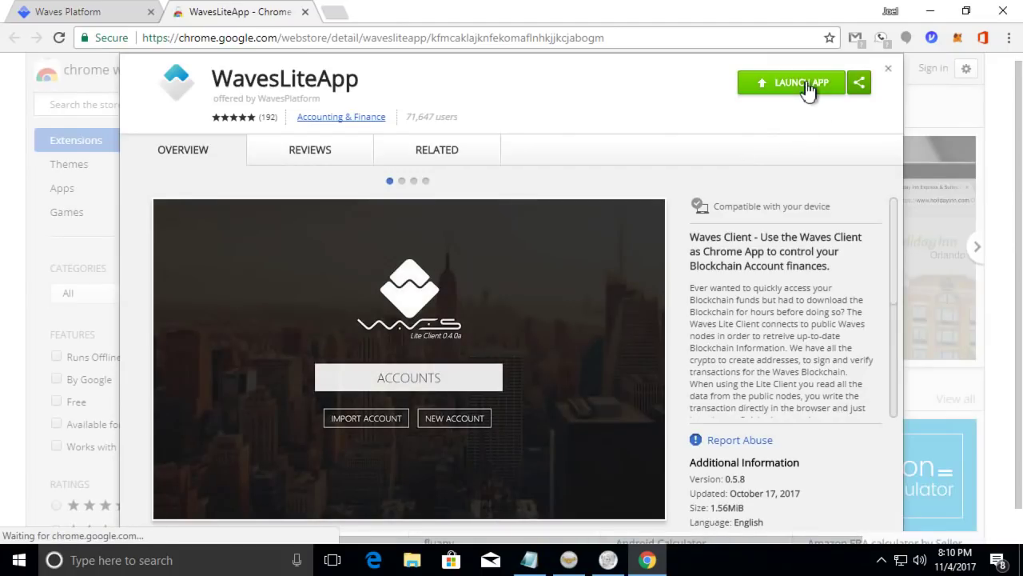
left_click(804, 83)
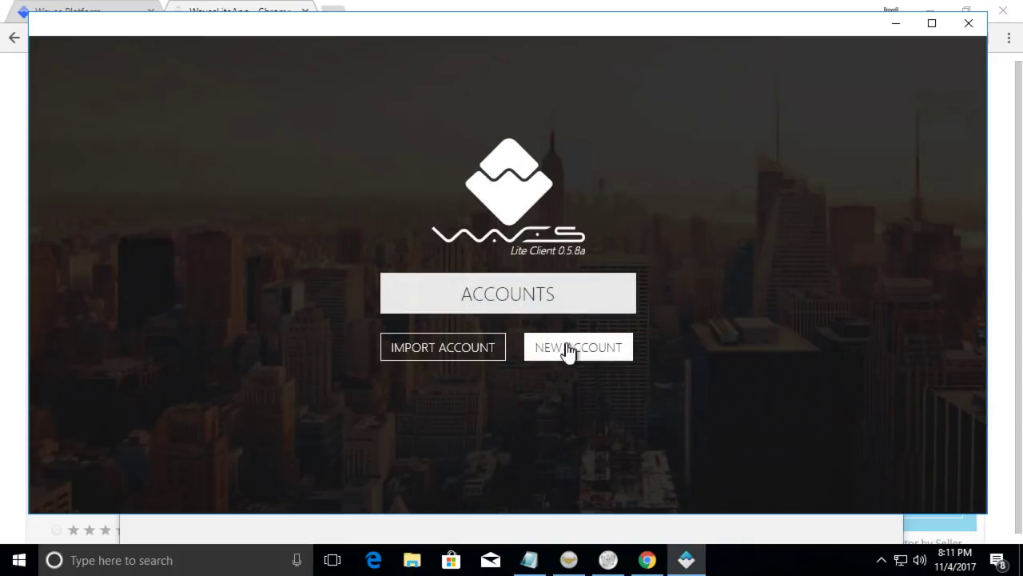
- Start registering a new account, accept the seed notice, and highlight the generated wallet seed and address
left_click(563, 357)
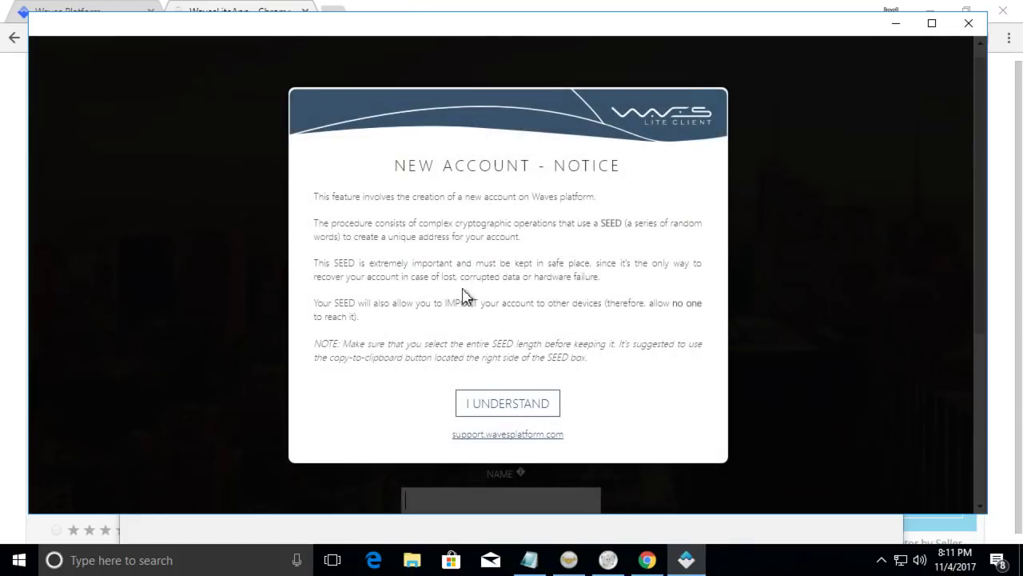
left_click(515, 405)
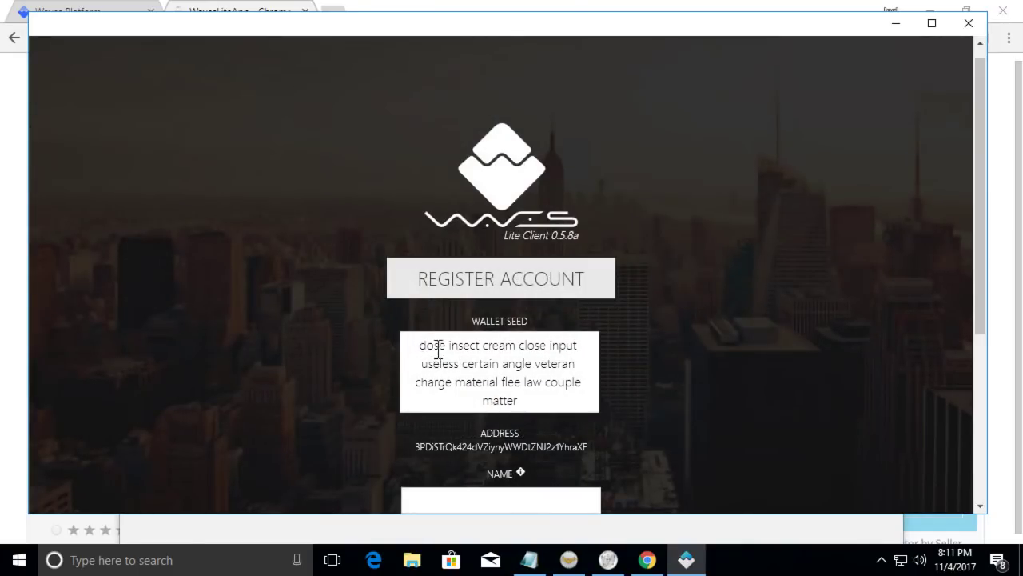
left_click_drag(417, 344, 541, 403)
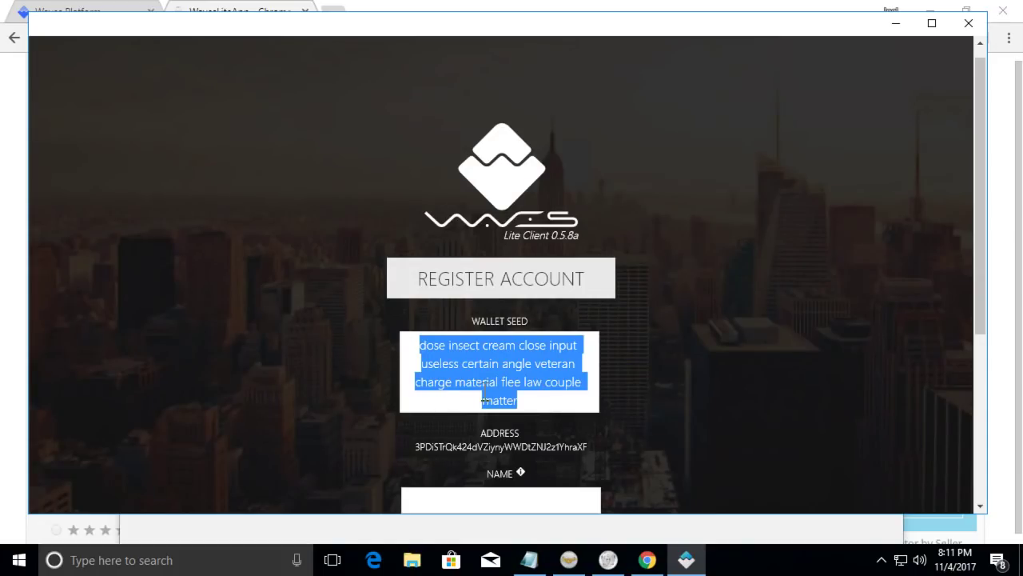
left_click(521, 400)
left_click_drag(523, 404, 382, 329)
left_click_drag(416, 450, 593, 457)
scroll(616, 388, "down", 2)
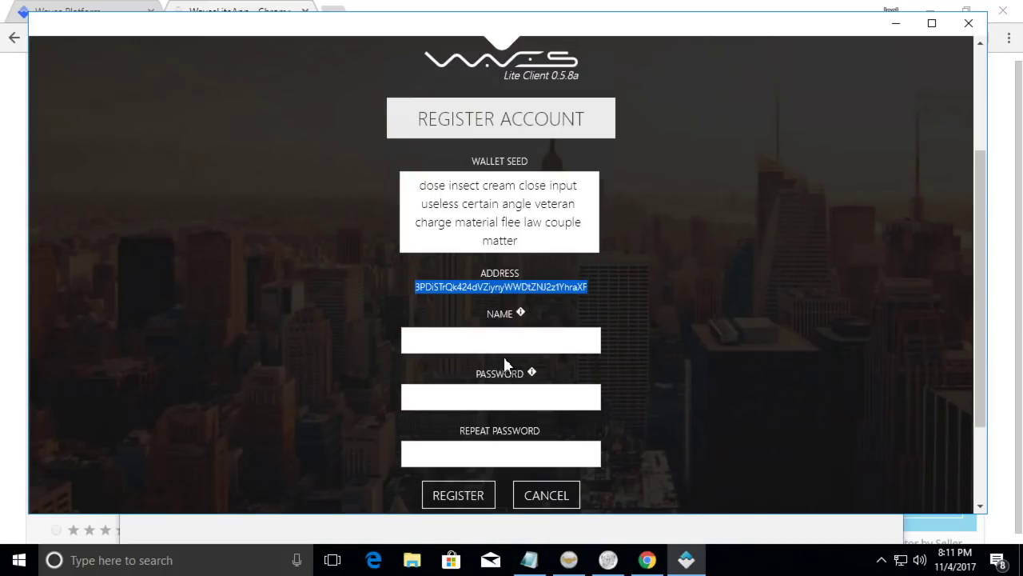
- Name the new account Test, enter a password and its repetition, and submit the registration
left_click(511, 342)
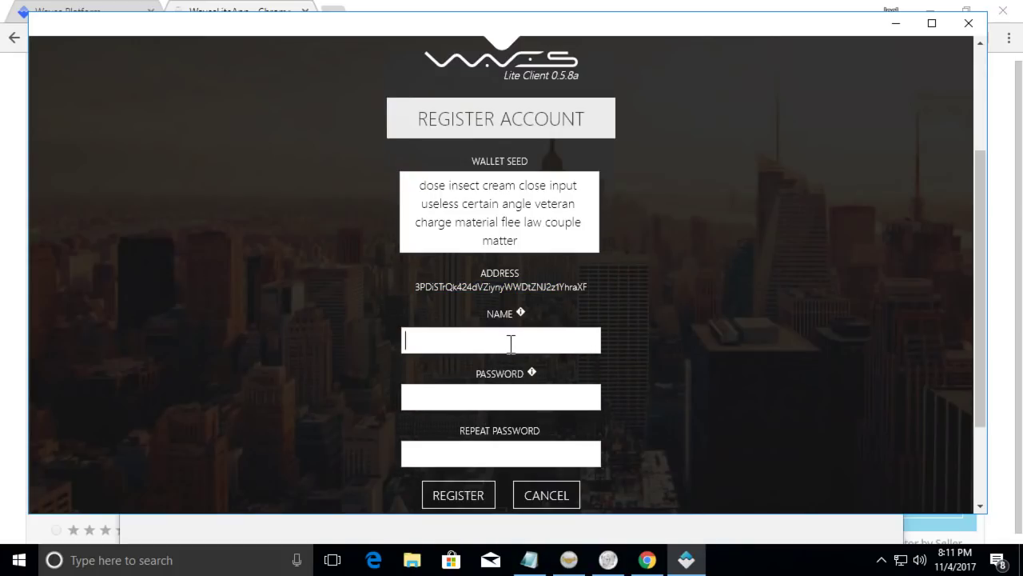
type("Test")
key("Tab")
type("•••••••••")
key("Tab")
type("••••••••")
left_click(447, 506)
- Try to register with extra characters added to the password and repeat password fields
left_click(484, 395)
type("••••")
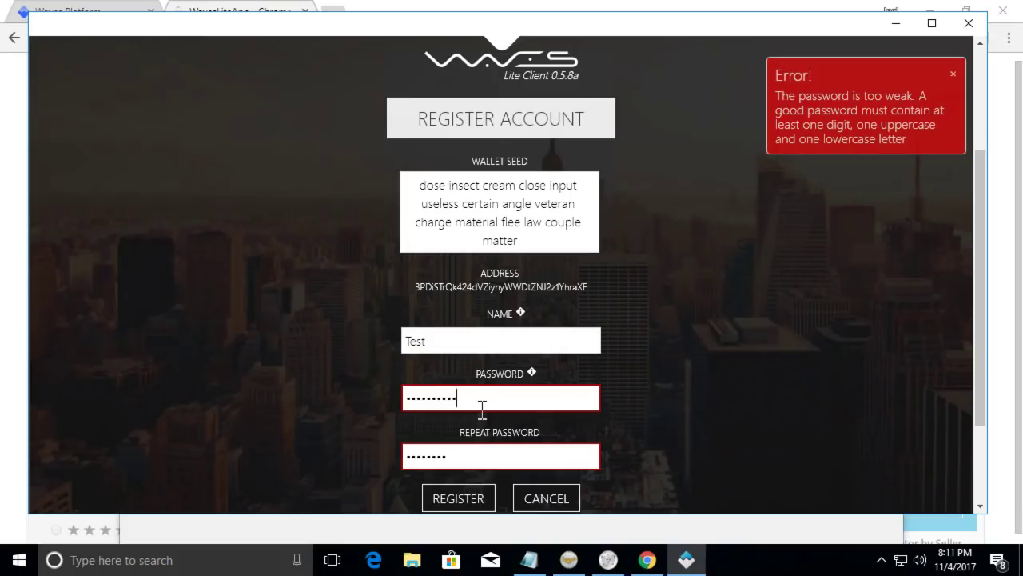
left_click(491, 455)
type("•••")
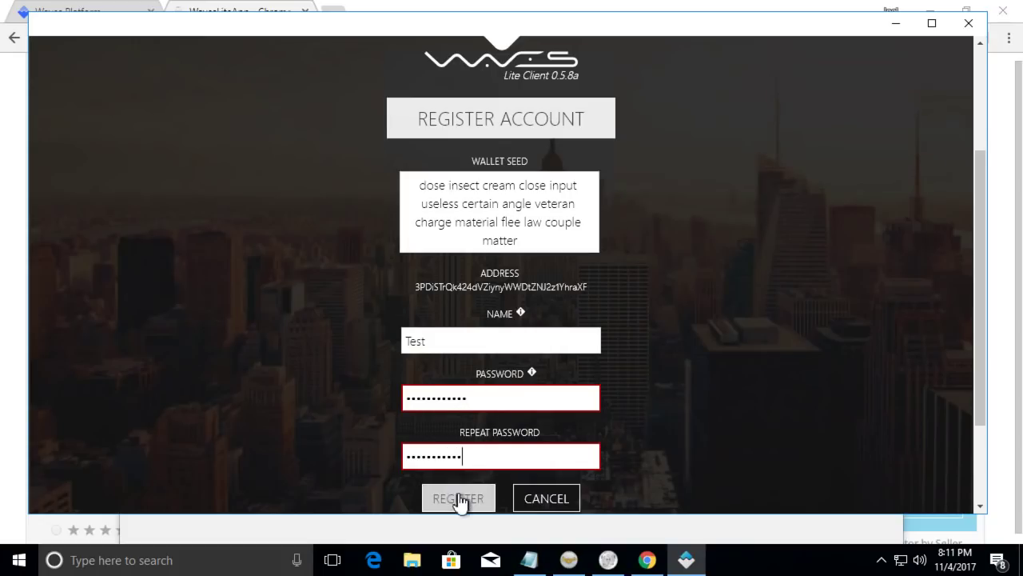
left_click(461, 498)
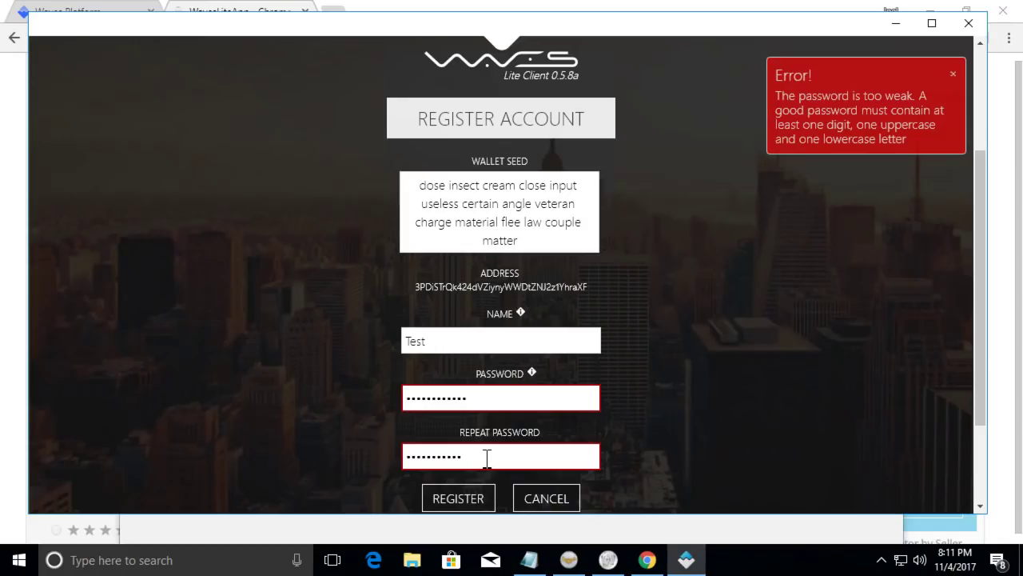
type("•")
left_click(508, 395)
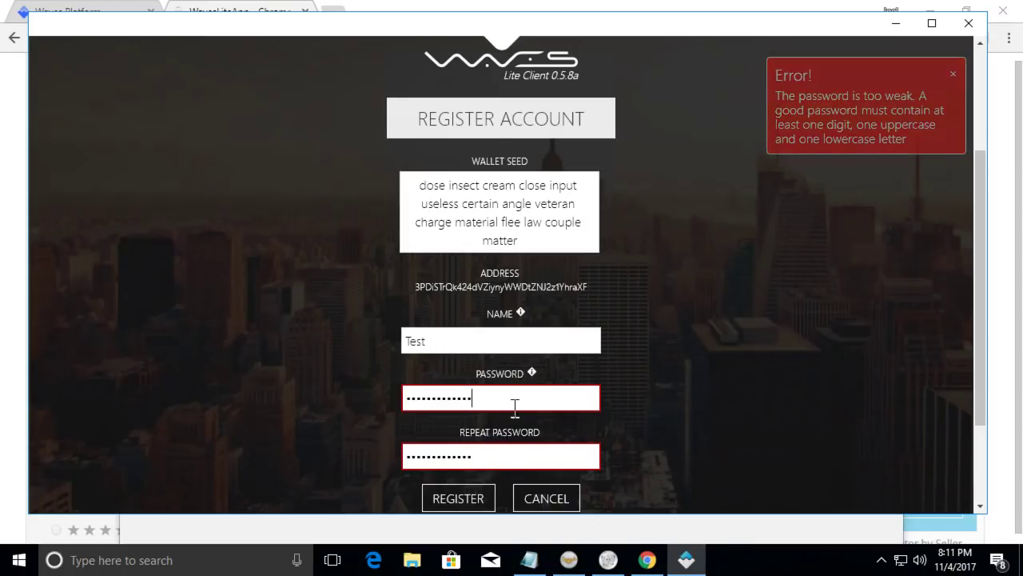
type("••")
left_click(464, 496)
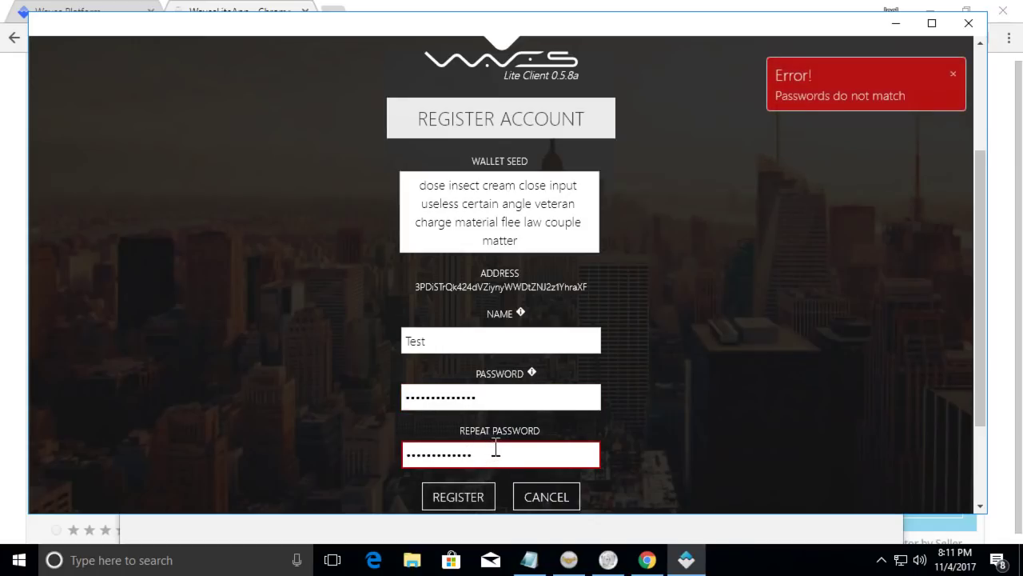
- Replace the password and repeat password with a new matching account password and register the account
left_click_drag(509, 395, 318, 404)
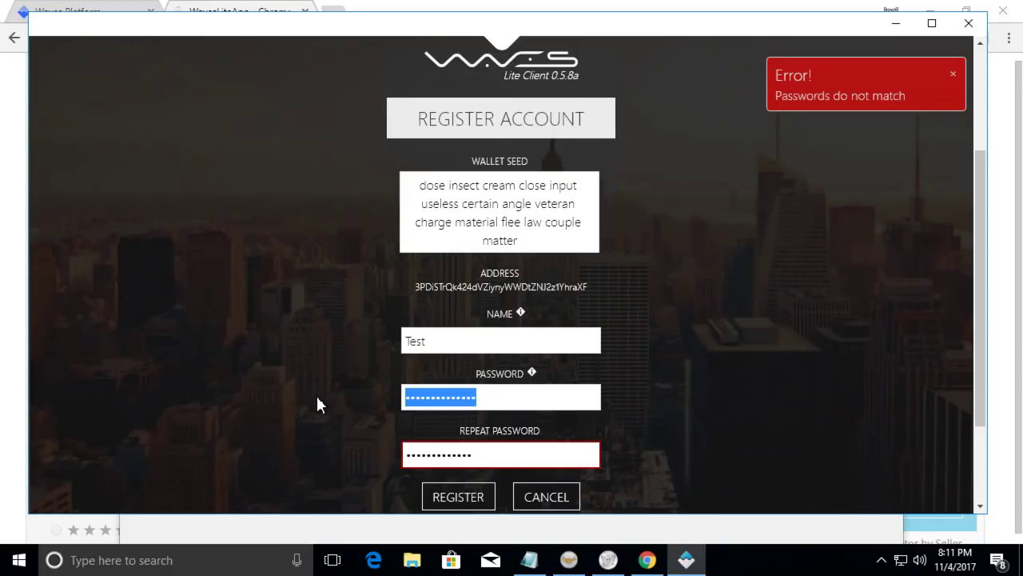
type("••••••••••")
key("Tab")
type("•••••••••••")
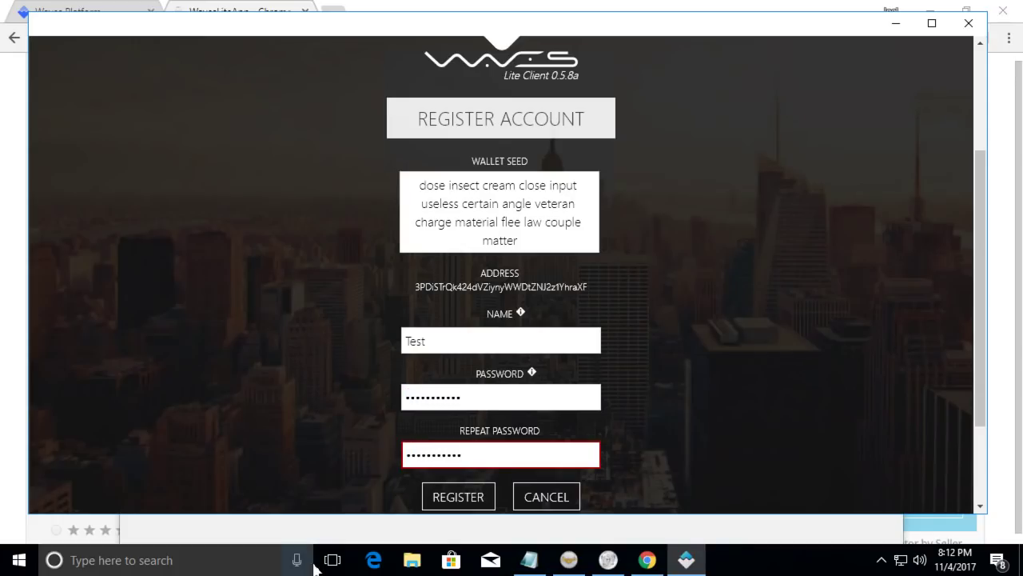
left_click(454, 501)
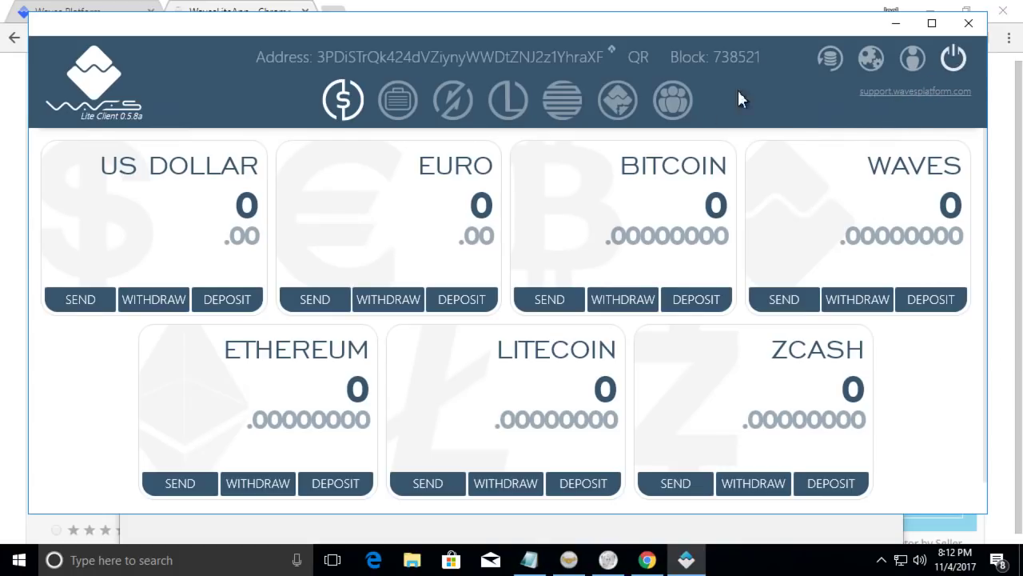
- Examine the account info backup with its seed, encoded seed, private and public keys and address, and close it
left_click(833, 61)
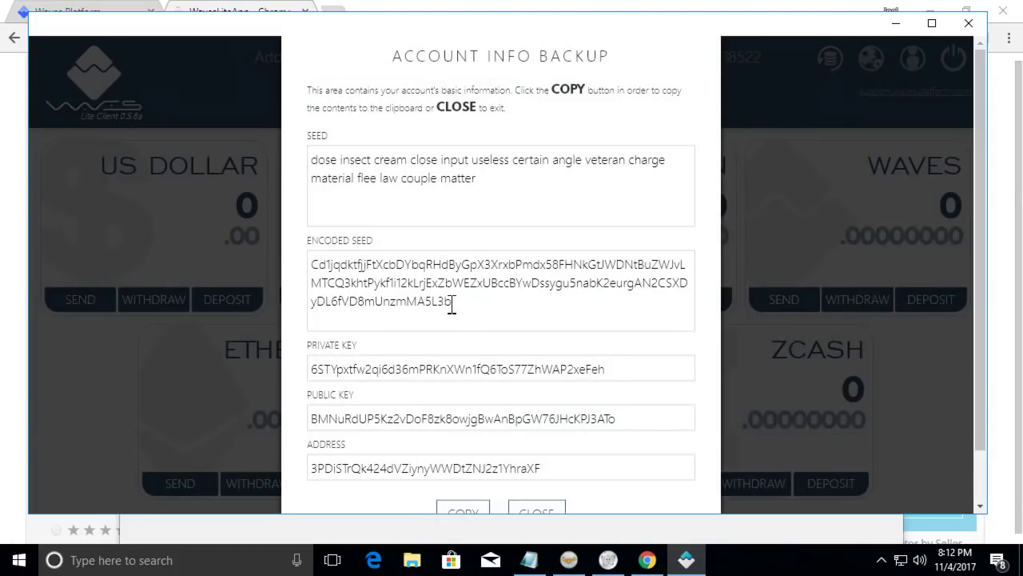
left_click_drag(473, 311, 289, 266)
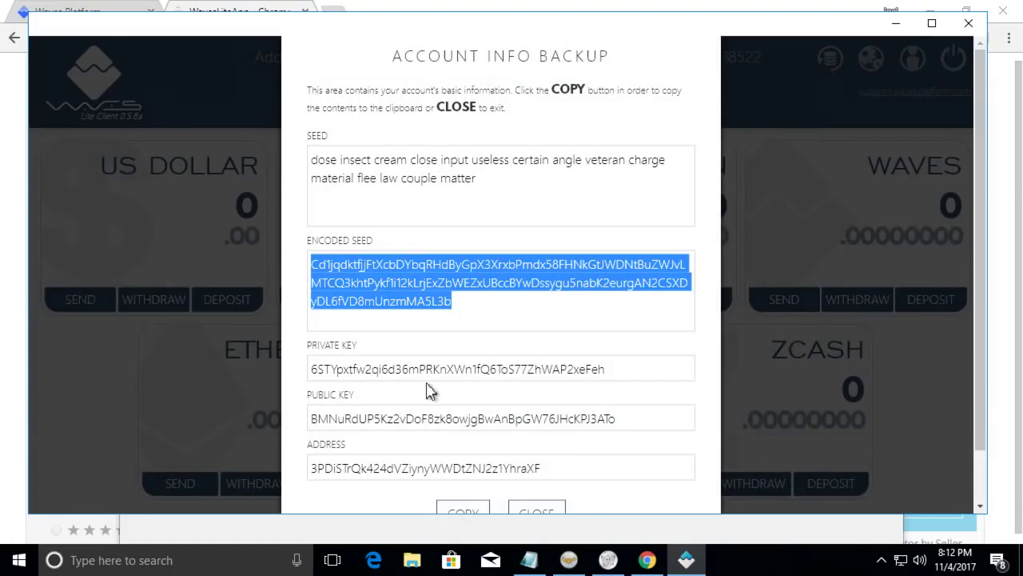
left_click(436, 390)
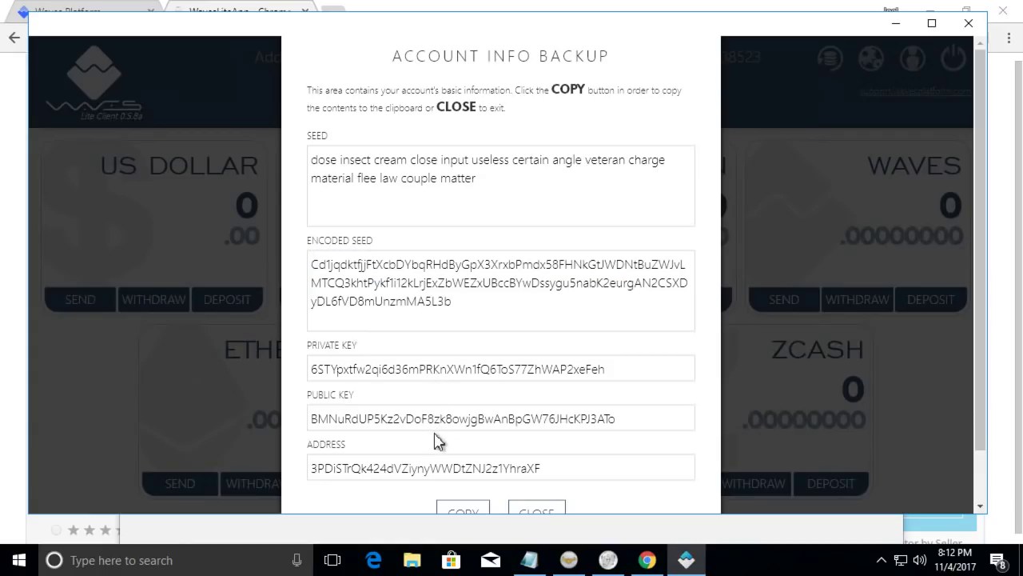
scroll(438, 442, "down", 1)
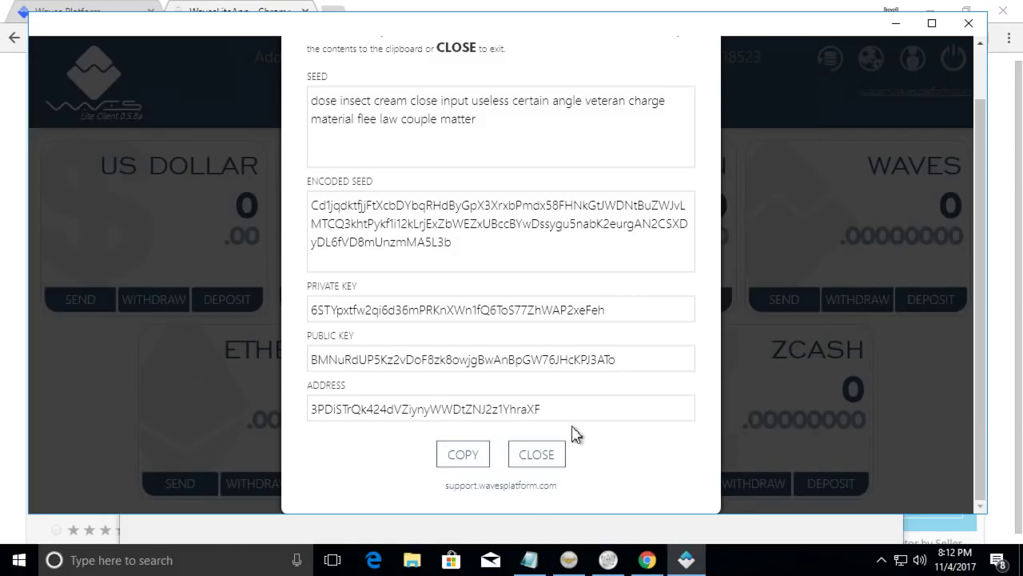
left_click(559, 456)
scroll(400, 296, "up", 1)
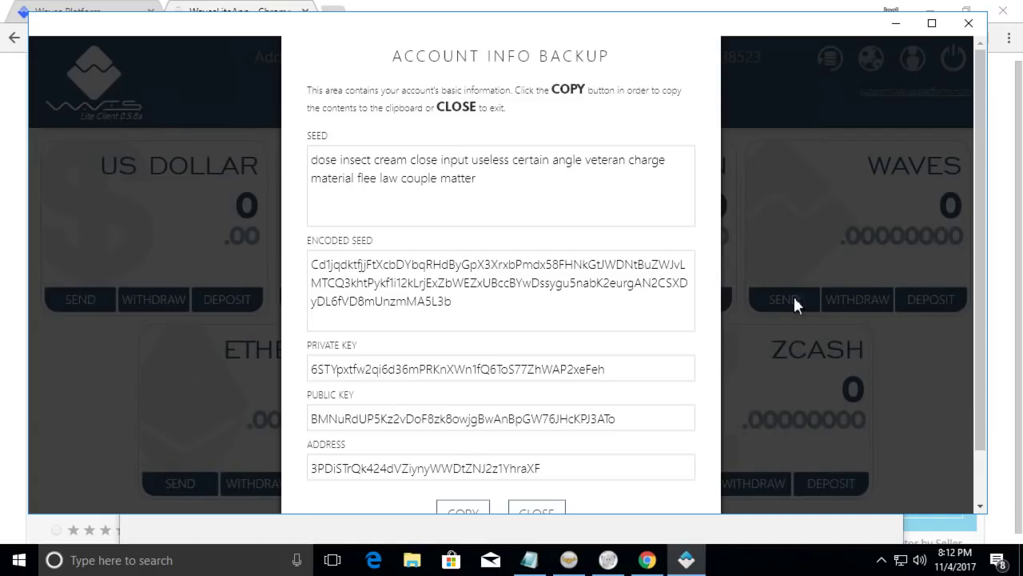
scroll(611, 311, "down", 1)
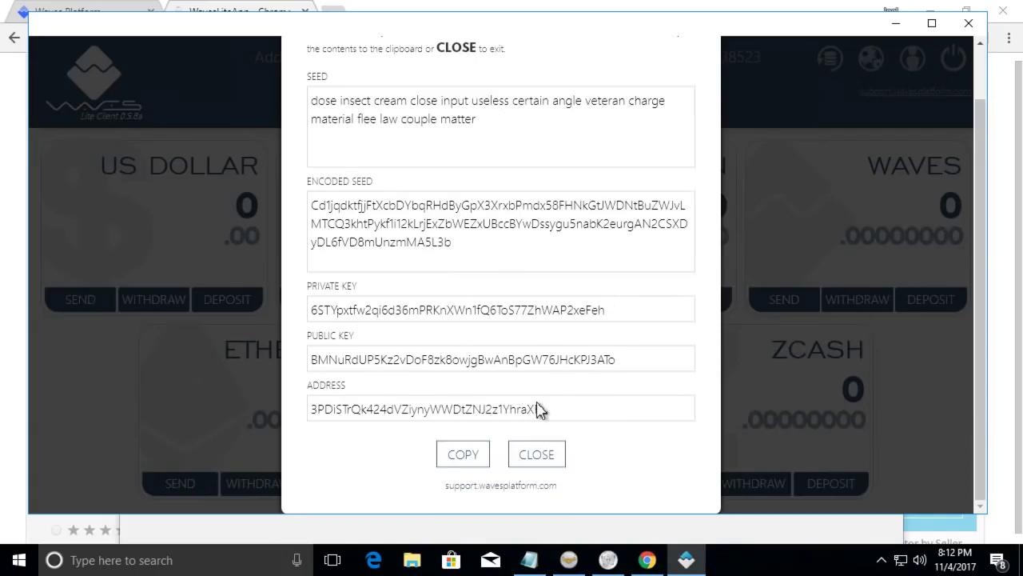
scroll(489, 327, "up", 1)
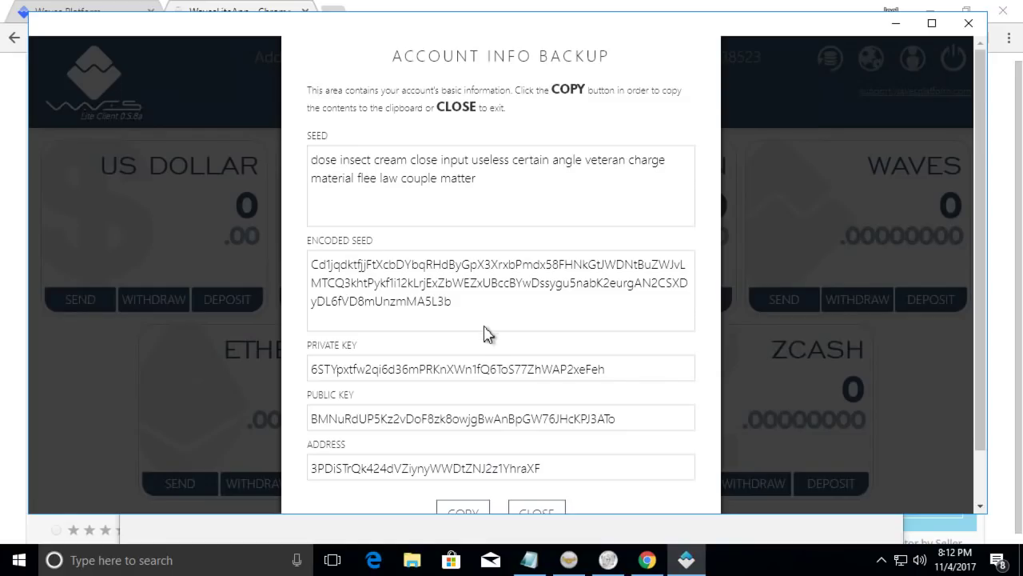
scroll(534, 408, "down", 1)
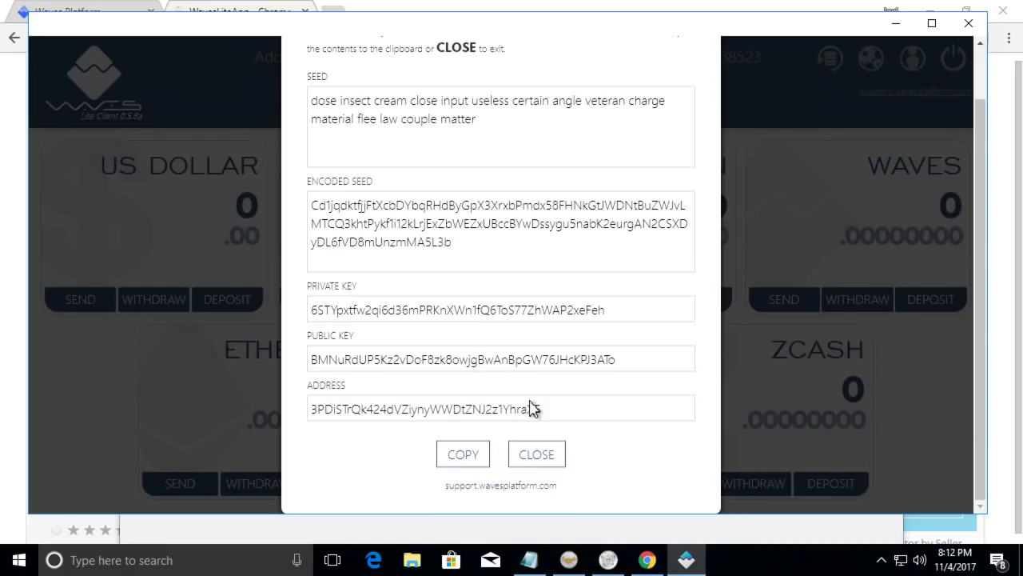
left_click(530, 463)
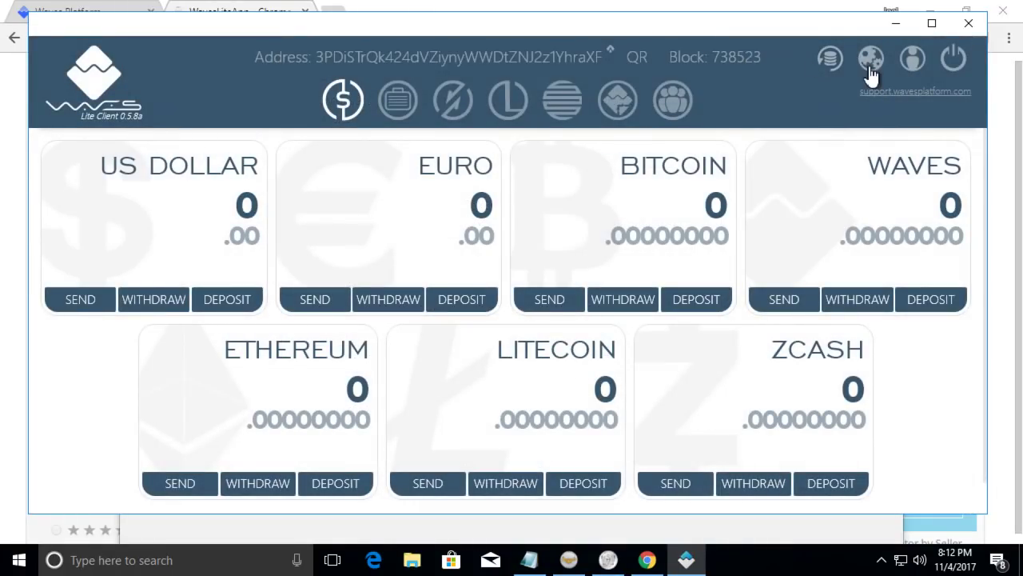
- View the globe feature's notice and the alias creation dialog, closing each without creating an alias
left_click(871, 66)
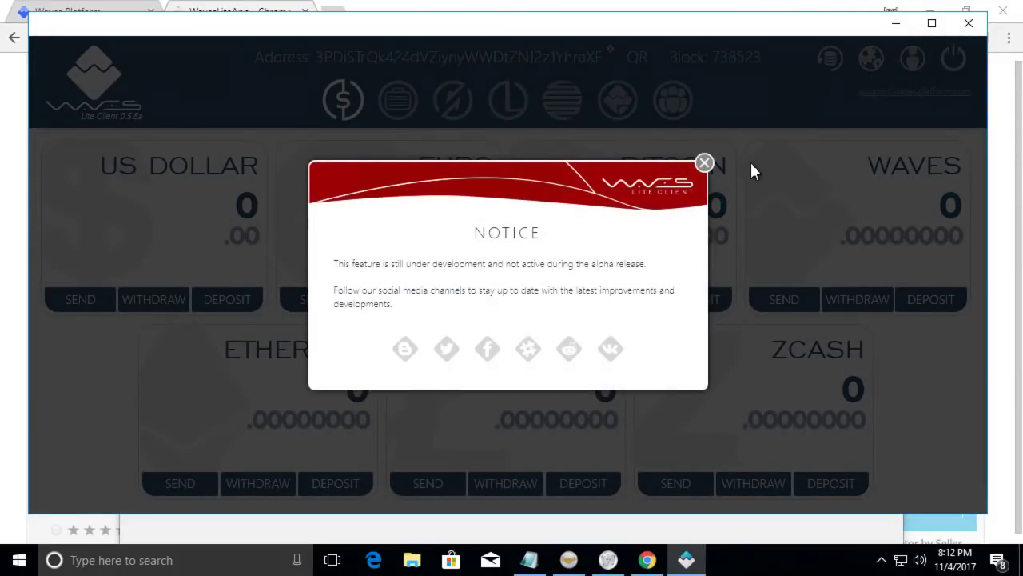
left_click(704, 164)
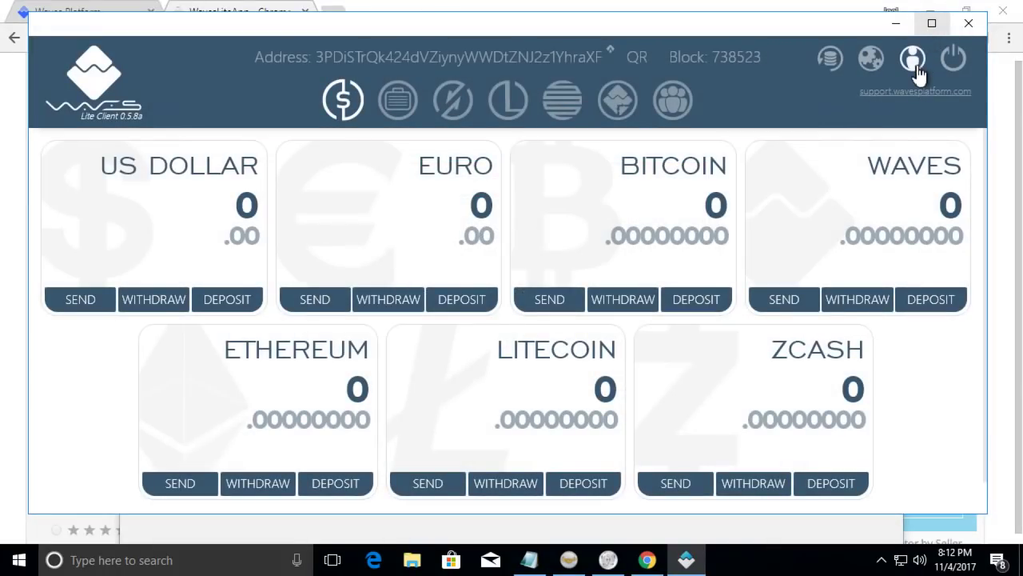
left_click(915, 64)
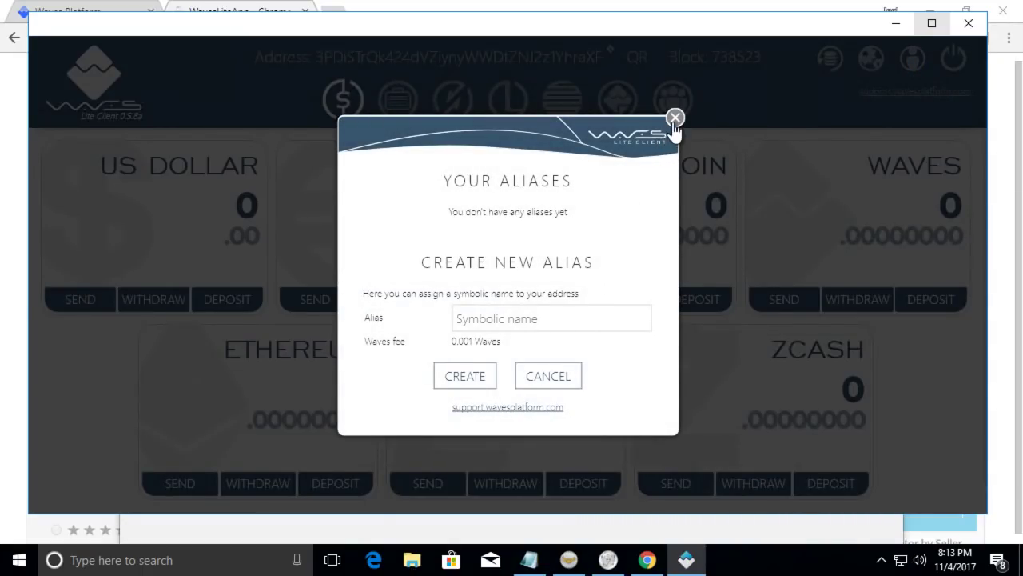
left_click(675, 117)
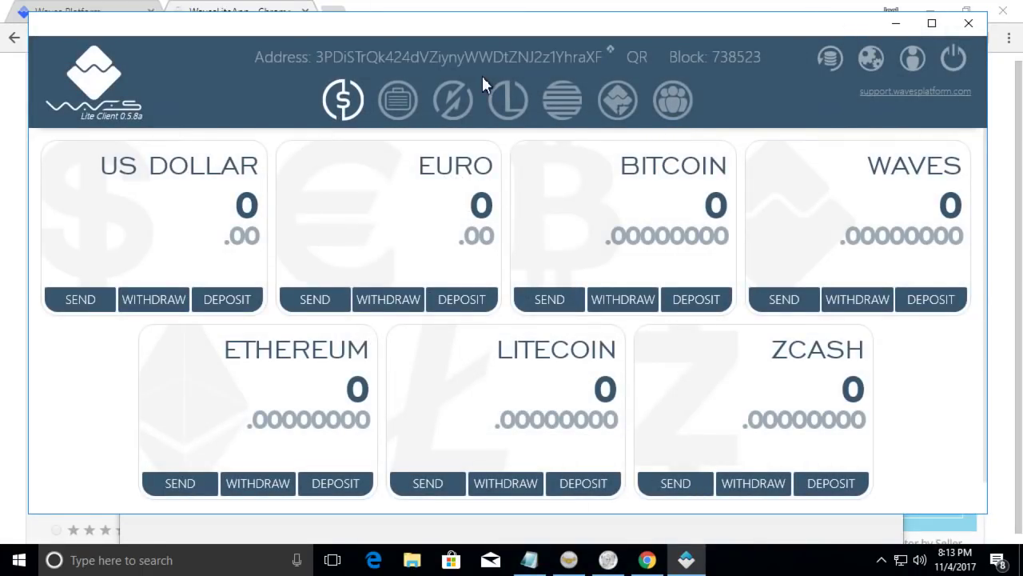
- Copy the new account's wallet address and log out of the account
left_click(526, 57)
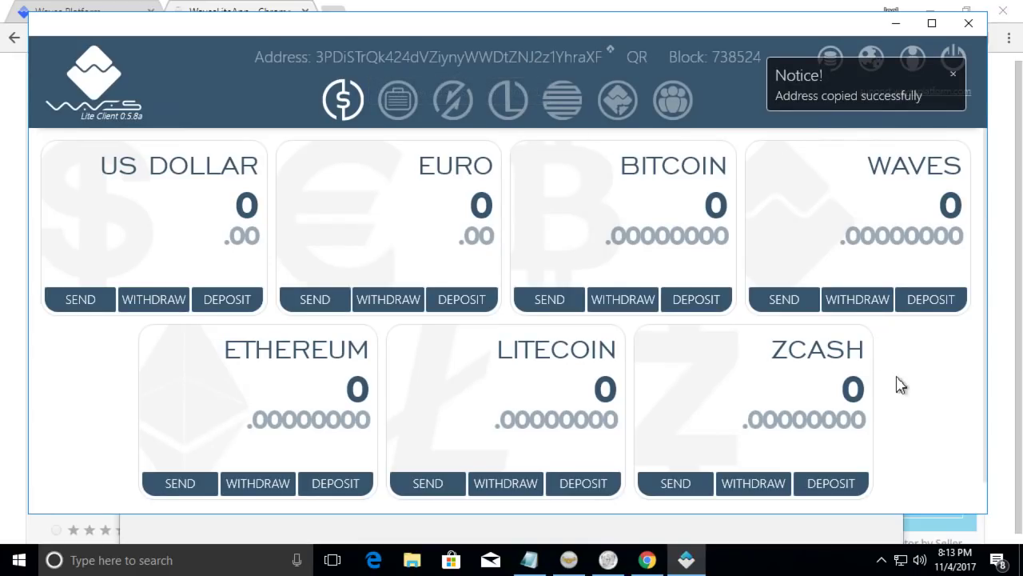
left_click(954, 60)
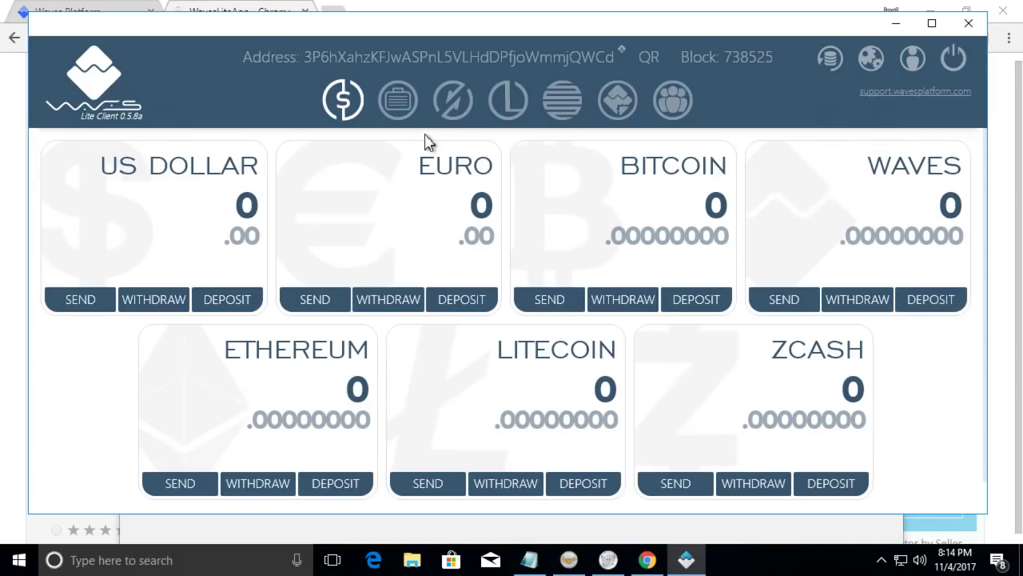
- Copy the current account's address and check the incoming Waves transfer in the latest transactions, returning to the currency balances
left_click(592, 55)
left_click(570, 99)
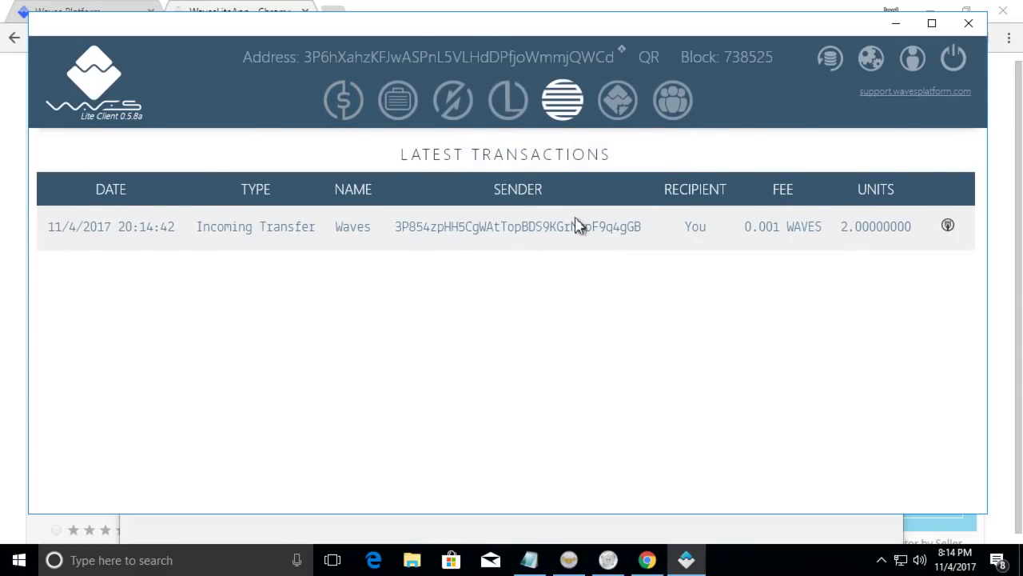
left_click(948, 227)
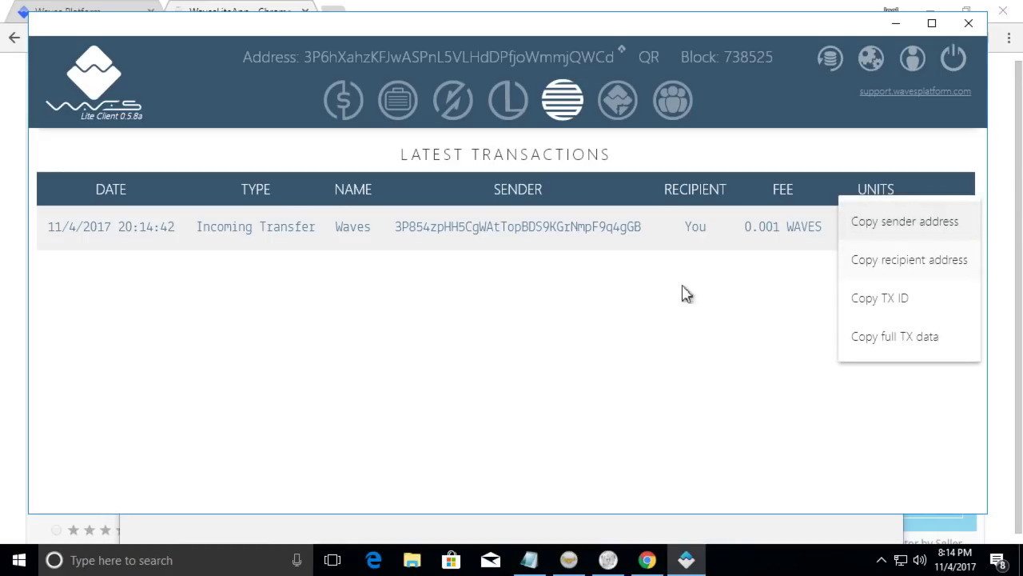
left_click(559, 370)
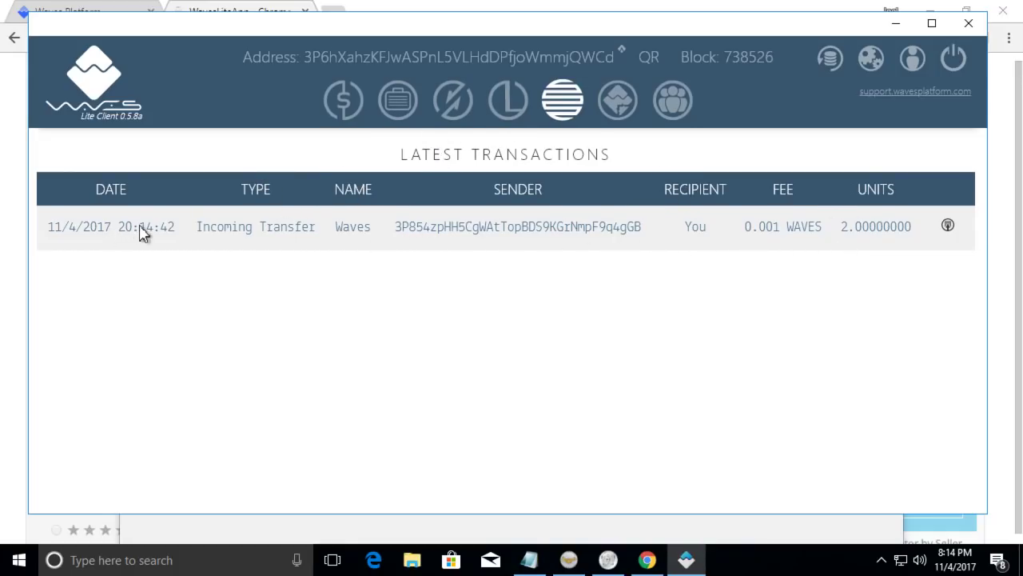
left_click(342, 99)
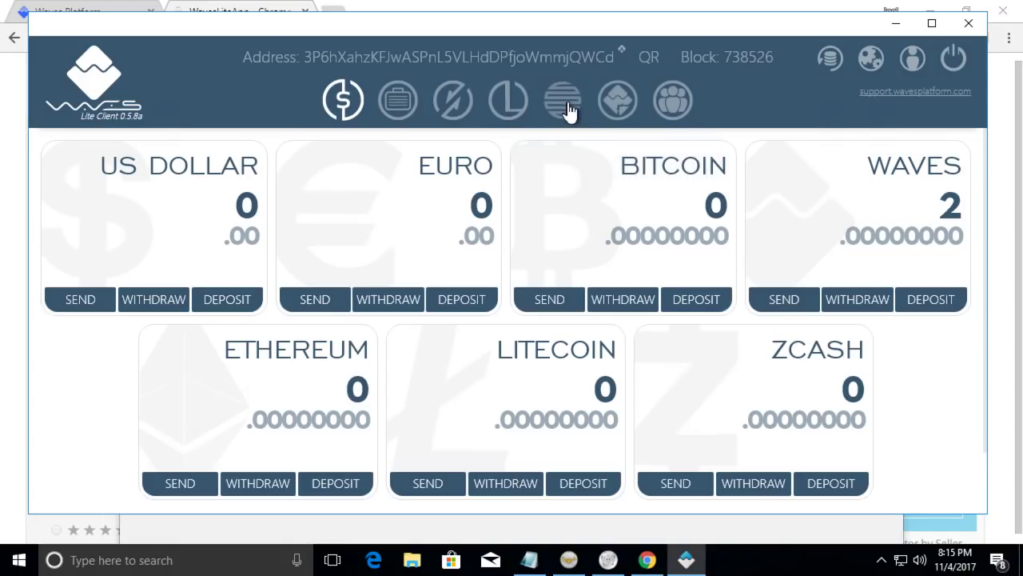
- View the latest transactions, open the token creation form and name the new token CryptoExplorer
left_click(565, 102)
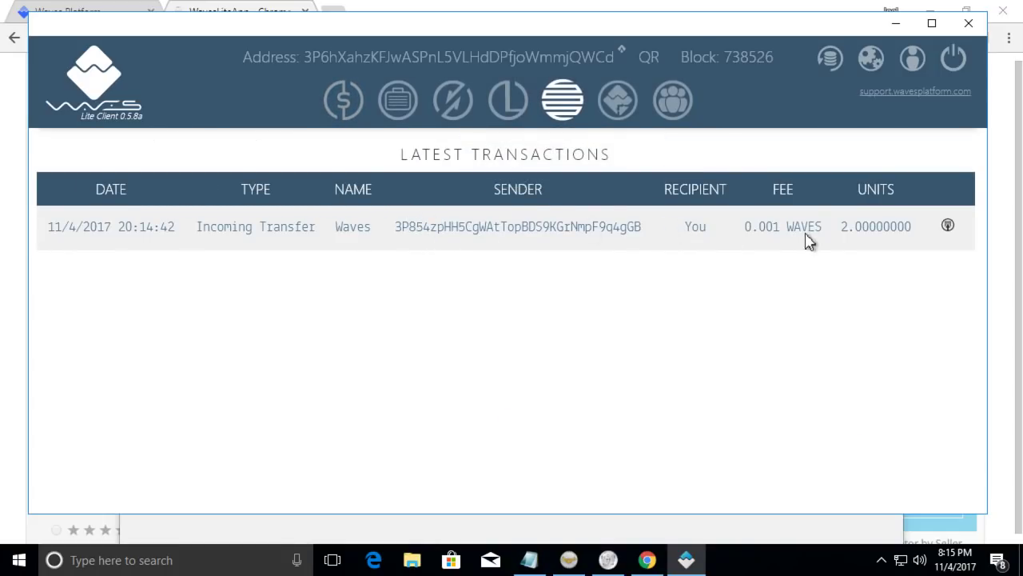
left_click(618, 112)
left_click(480, 247)
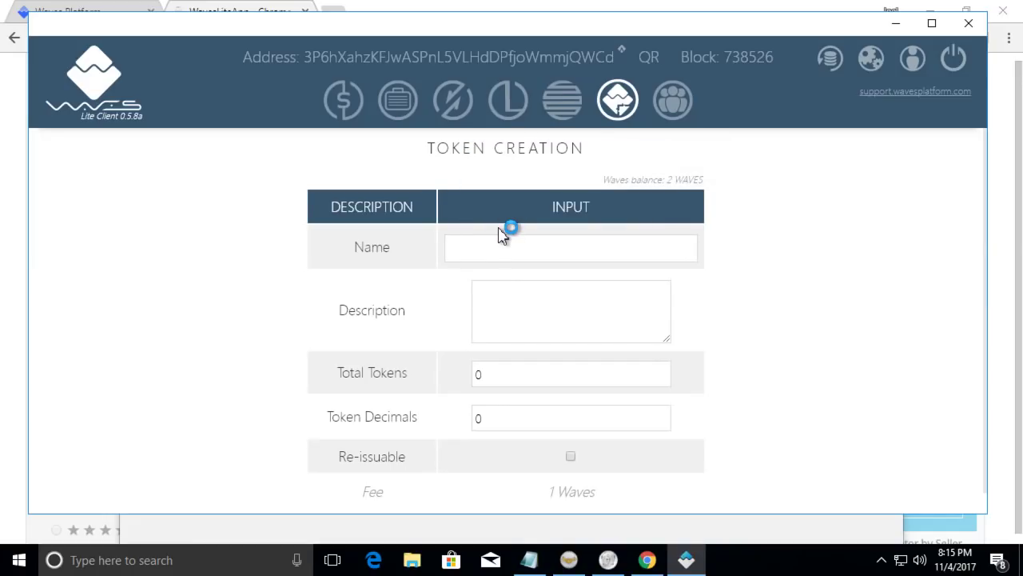
type("CryptoExplorer")
- Enter "Token for the Crypto Explorer Youtube Channel" as the token's description
left_click(524, 307)
type("Cyrpto")
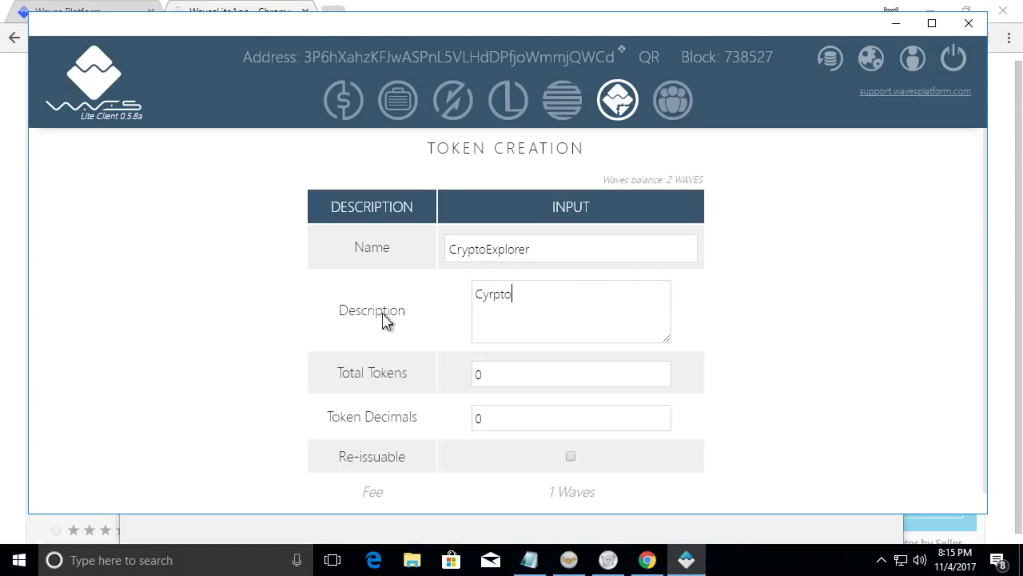
key("BackSpace")
key("BackSpace")
key("BackSpace")
key("BackSpace")
key("BackSpace")
key("BackSpace")
type("To")
type("ken for t")
type("he Cyrp")
key("BackSpace")
key("BackSpace")
key("BackSpace")
type("rypto ")
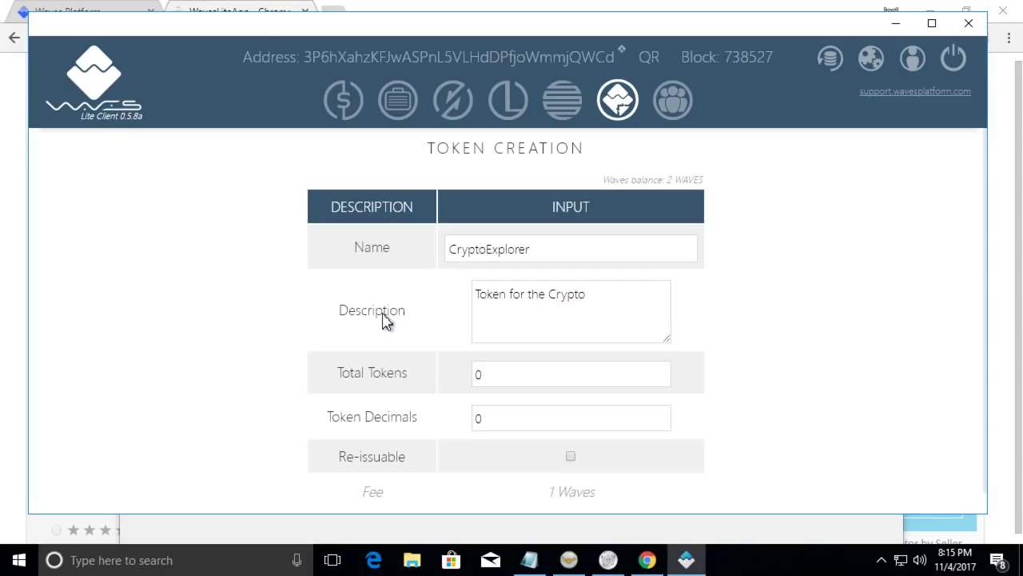
type("Explorer")
type("Youtube C")
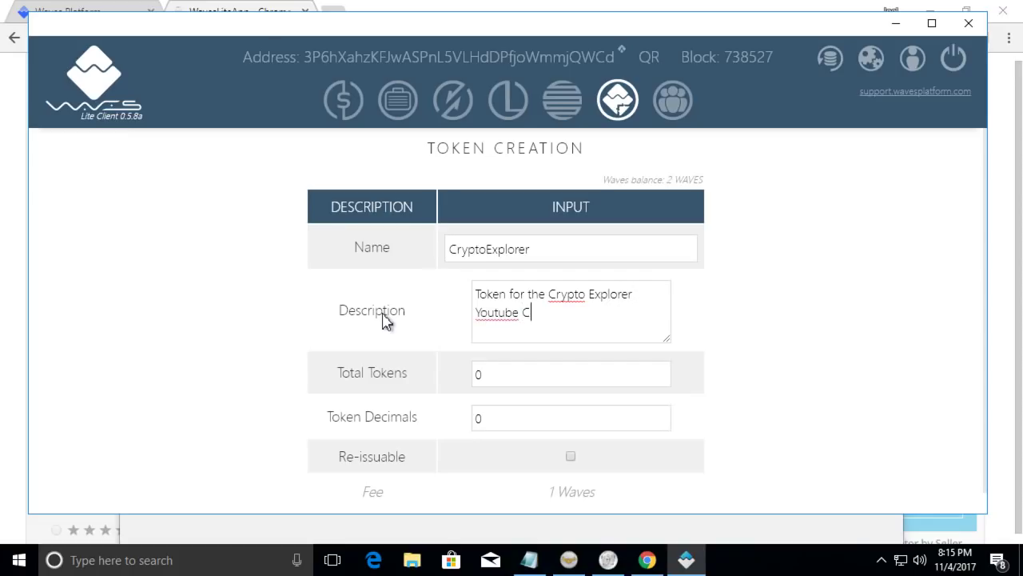
type("hannel")
- Set the total token supply to 100000000
key("Tab")
type("1000")
key("BackSpace")
type("000000")
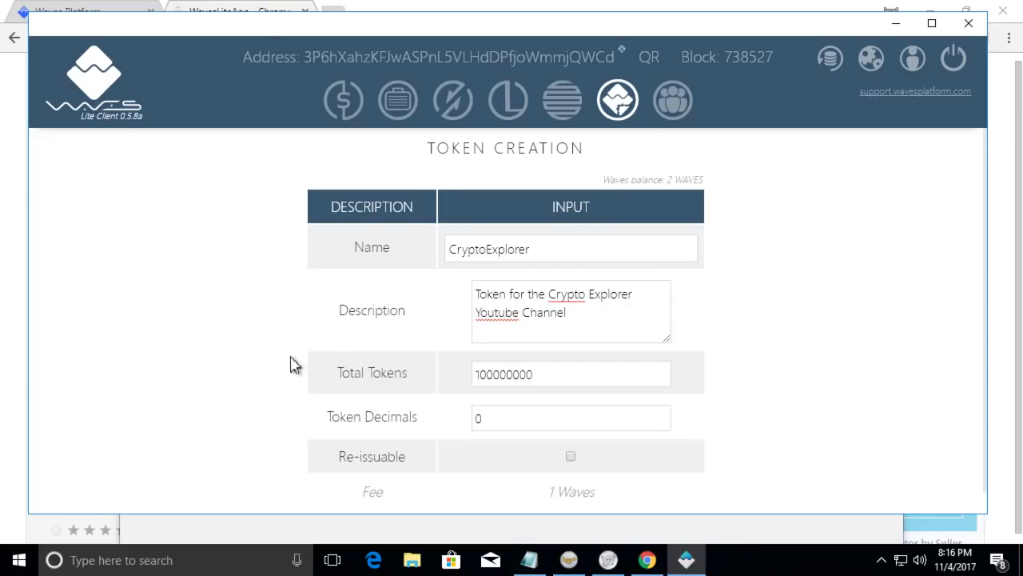
- Set the token decimals to 2 and review the explanations for the decimals and total supply
left_click_drag(501, 418, 415, 426)
key("BackSpace")
type("00")
key("BackSpace")
mouse_move(520, 412)
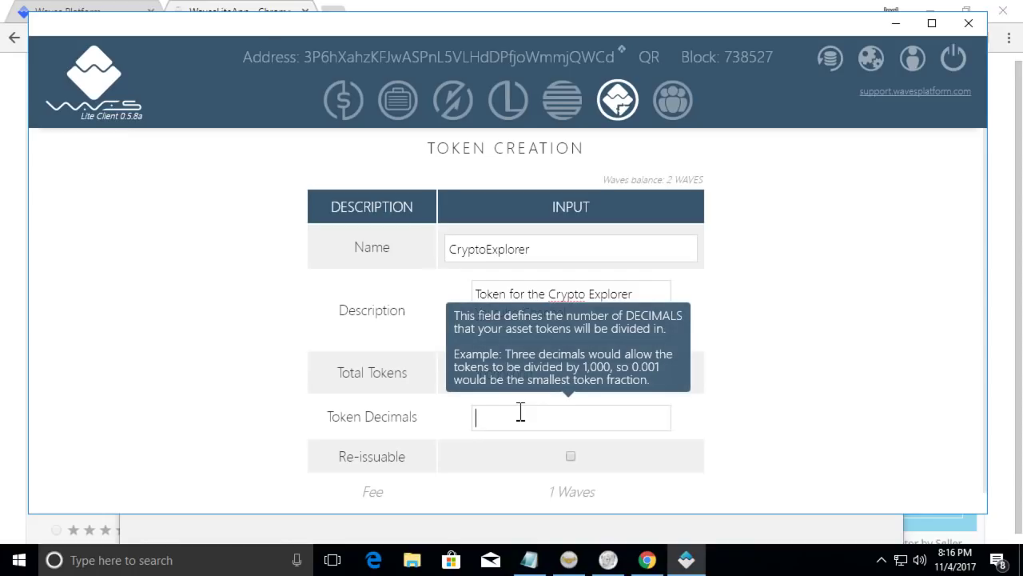
type("2")
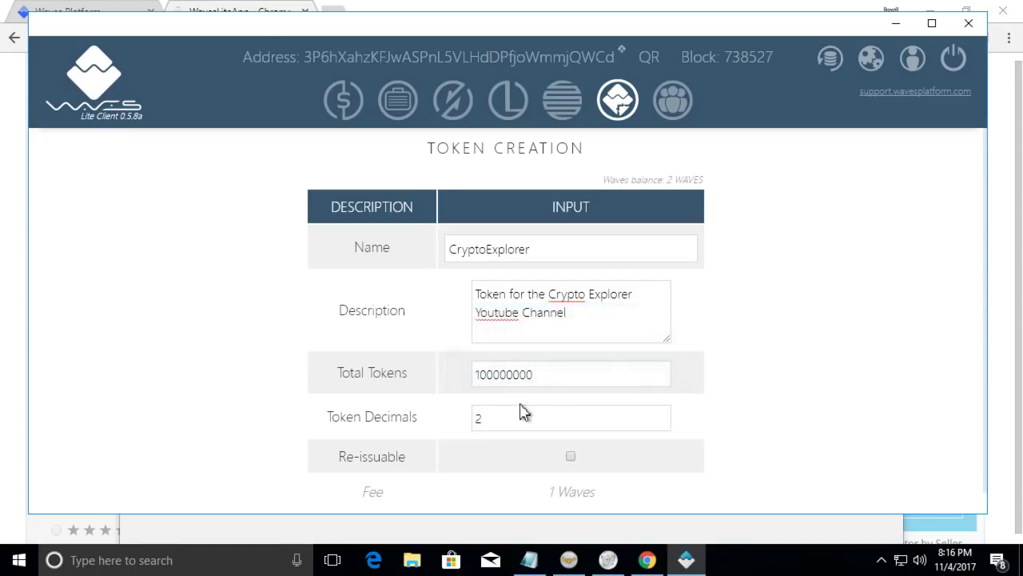
left_click(484, 422)
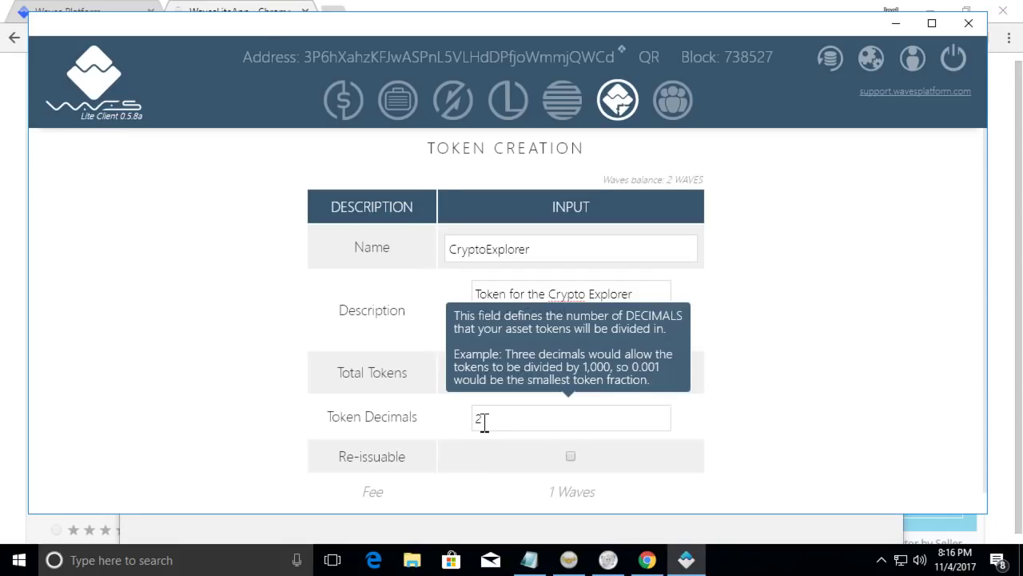
left_click(496, 385)
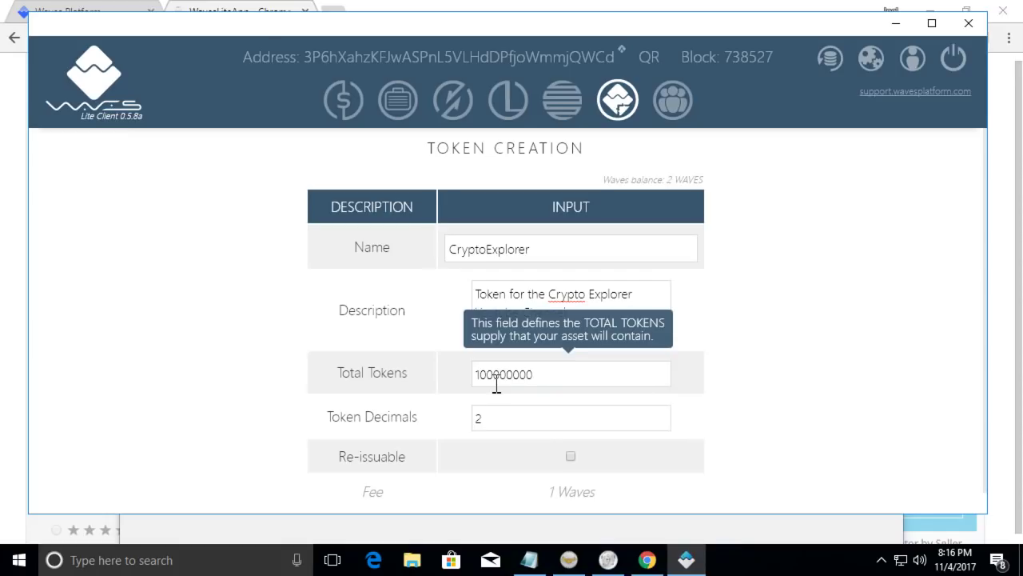
left_click(501, 425)
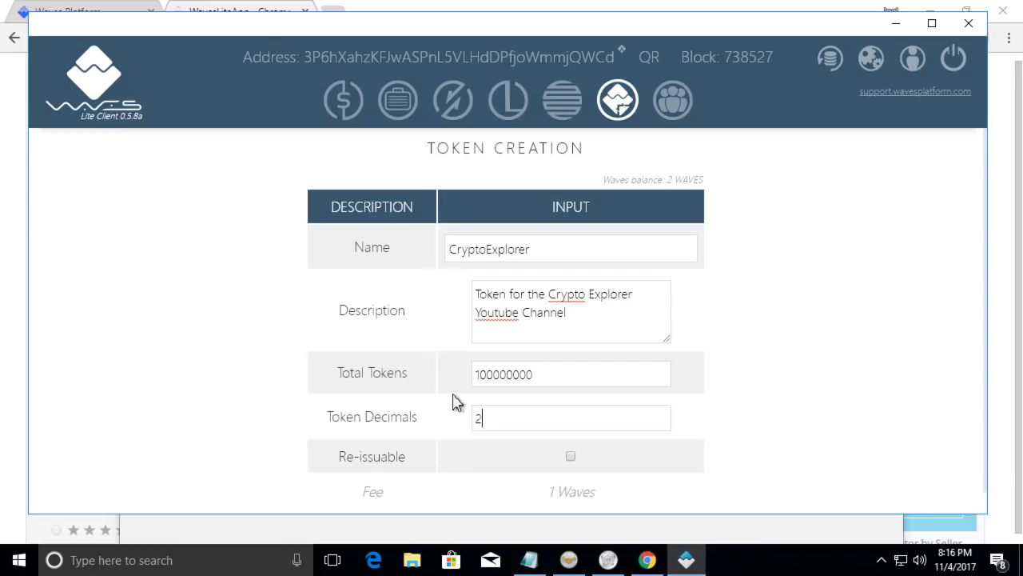
- Review the re-issuability explanation, leave the option off, then submit and confirm creation of the non-re-issuable CryptoExplorer token
mouse_move(552, 429)
scroll(571, 464, "down", 1)
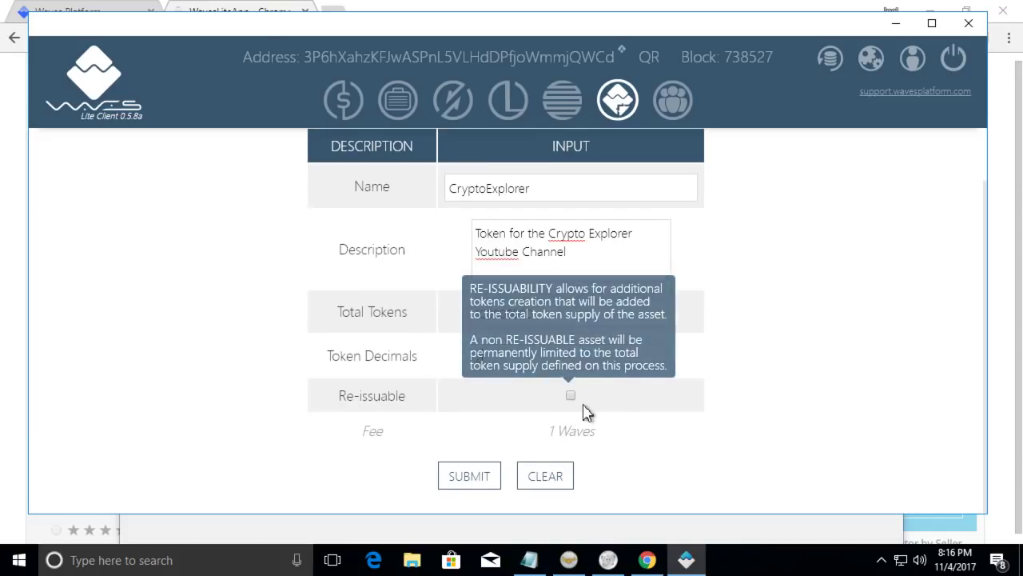
mouse_move(572, 397)
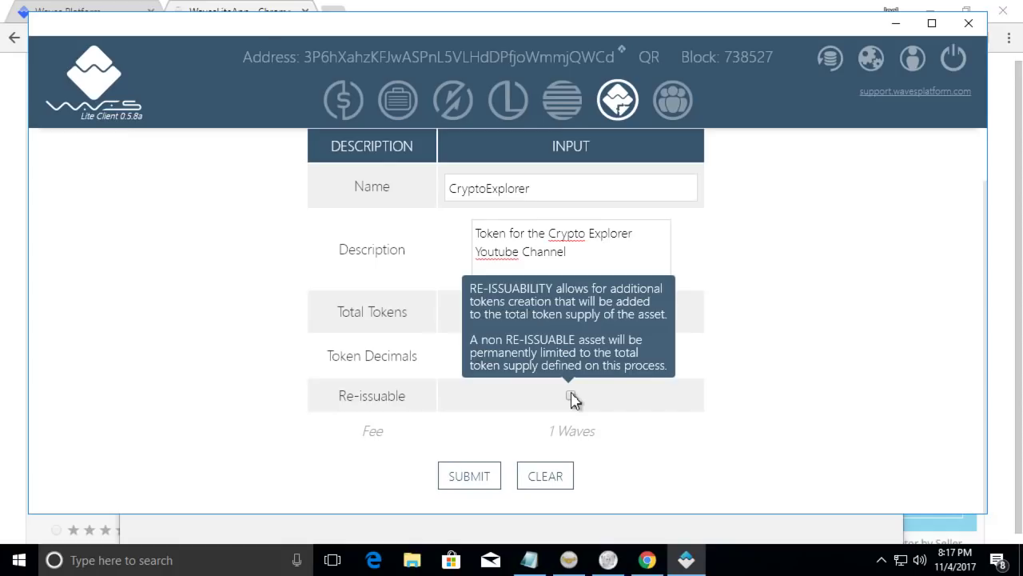
left_click(466, 480)
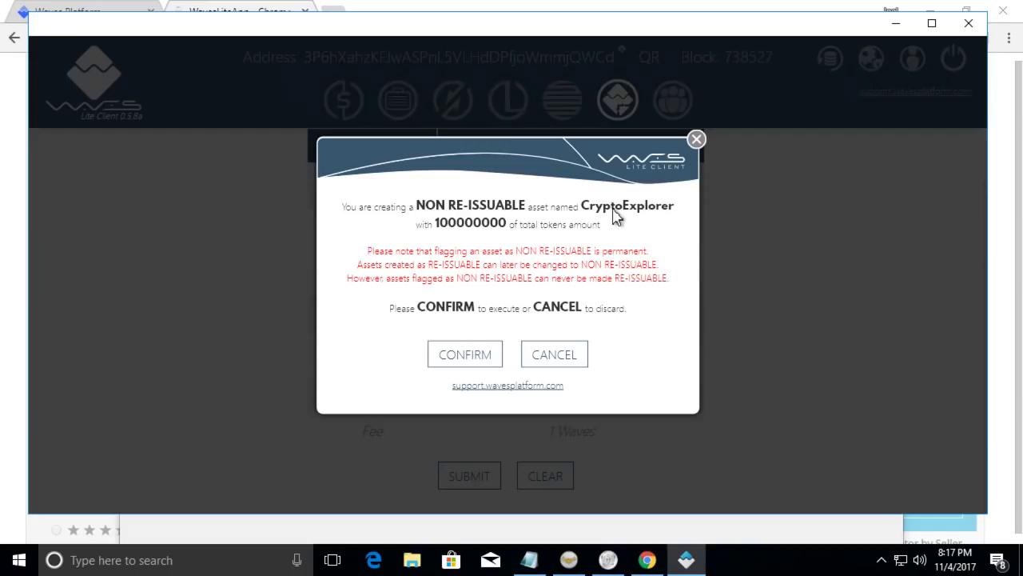
left_click(467, 366)
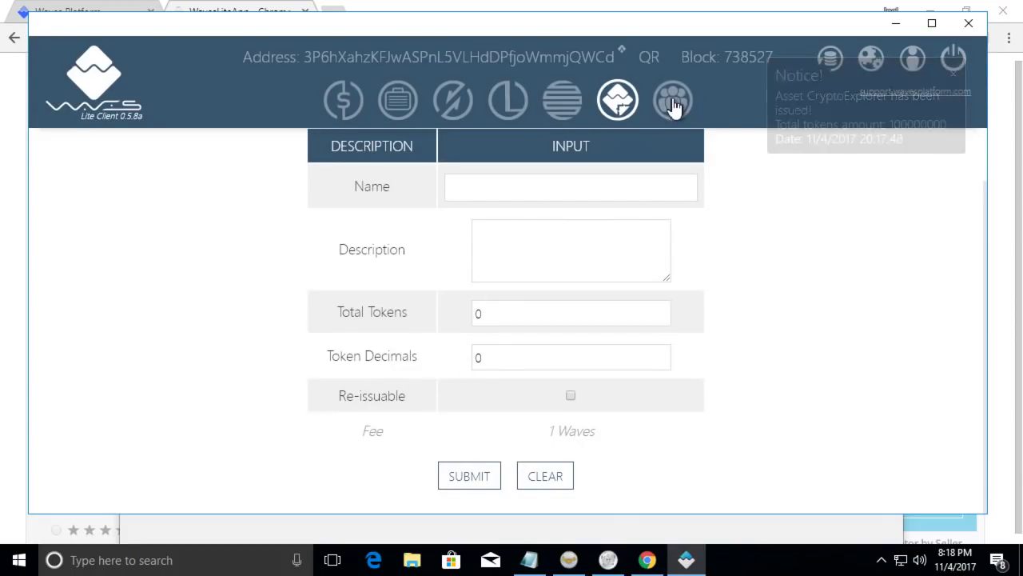
- Check the latest transactions, currency balances, portfolio, exchange and leasing pages for the newly issued token
left_click(562, 101)
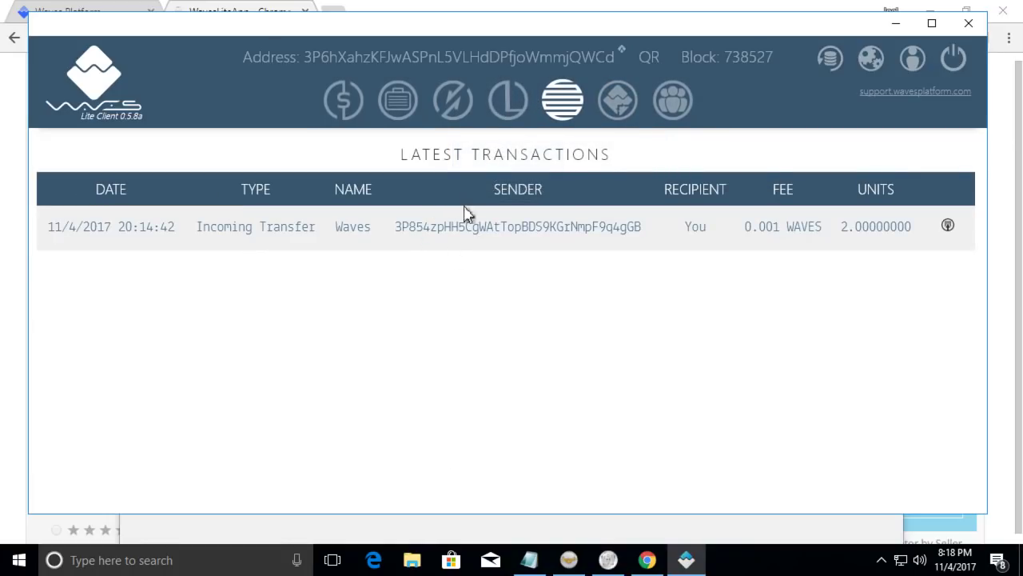
left_click(347, 104)
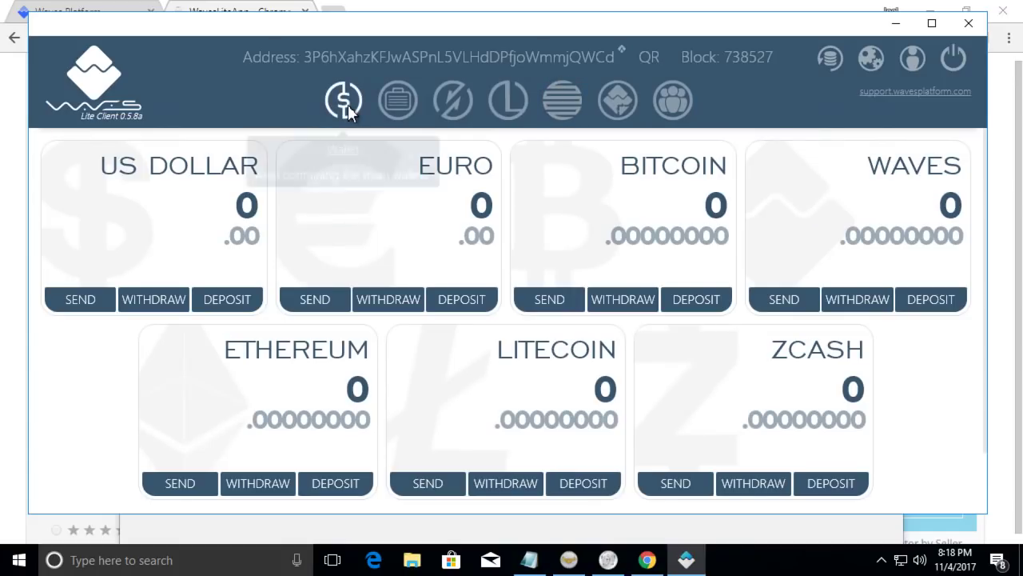
scroll(427, 312, "down", 2)
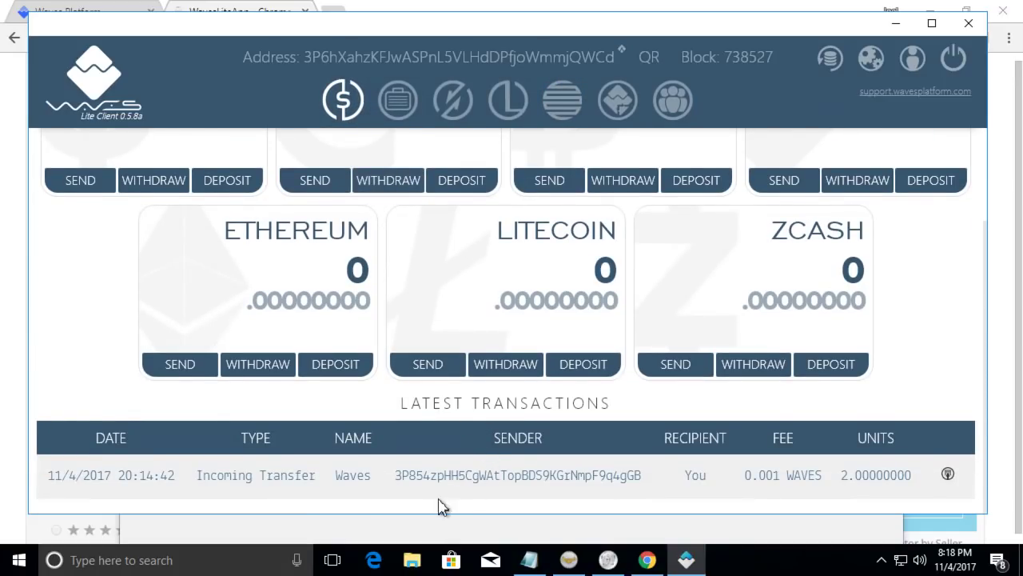
left_click(392, 108)
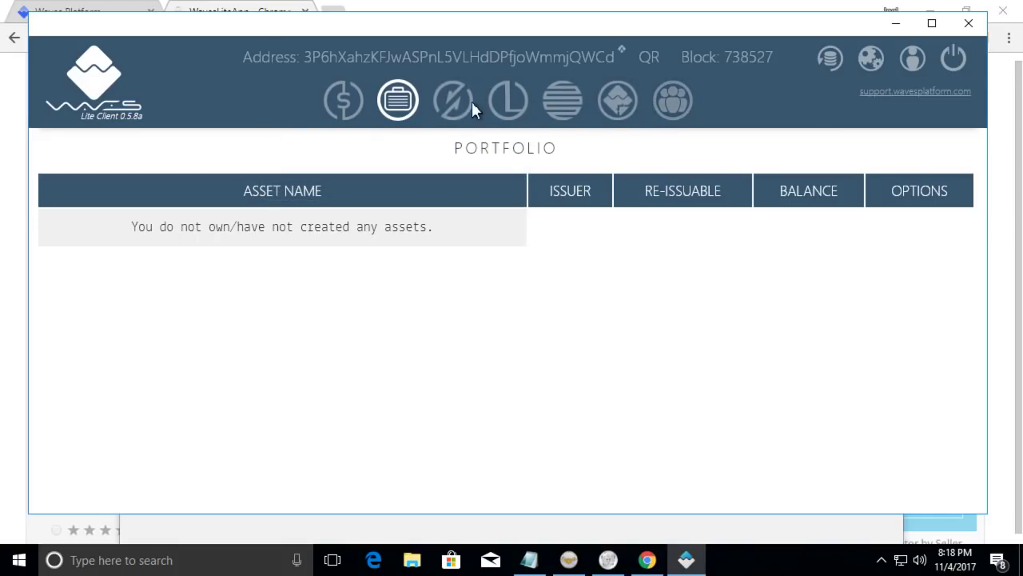
left_click(449, 112)
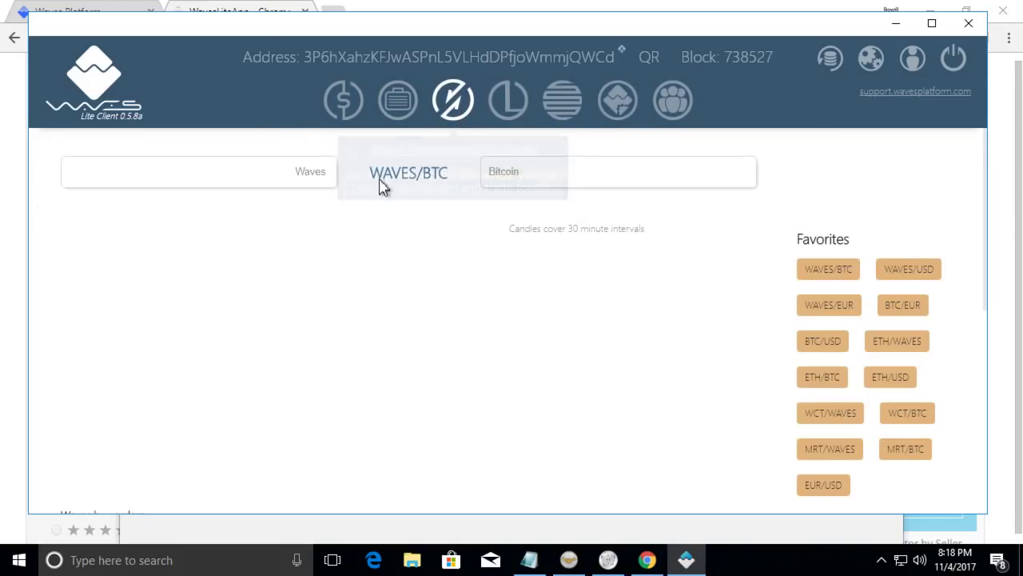
left_click(499, 110)
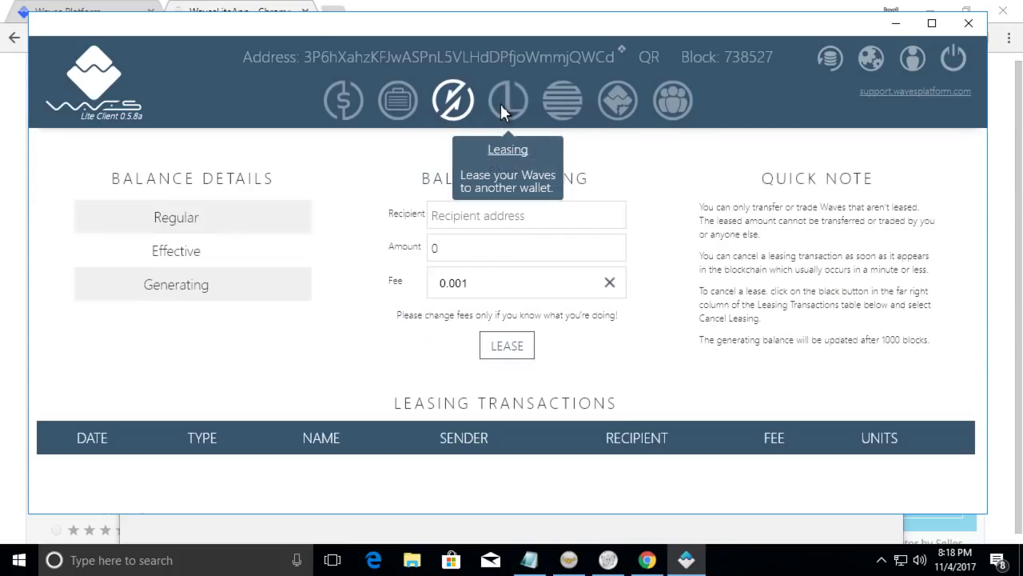
- Examine the CryptoExplorer asset issue and its copy options in the latest transactions, and return to the currency balances
left_click(552, 112)
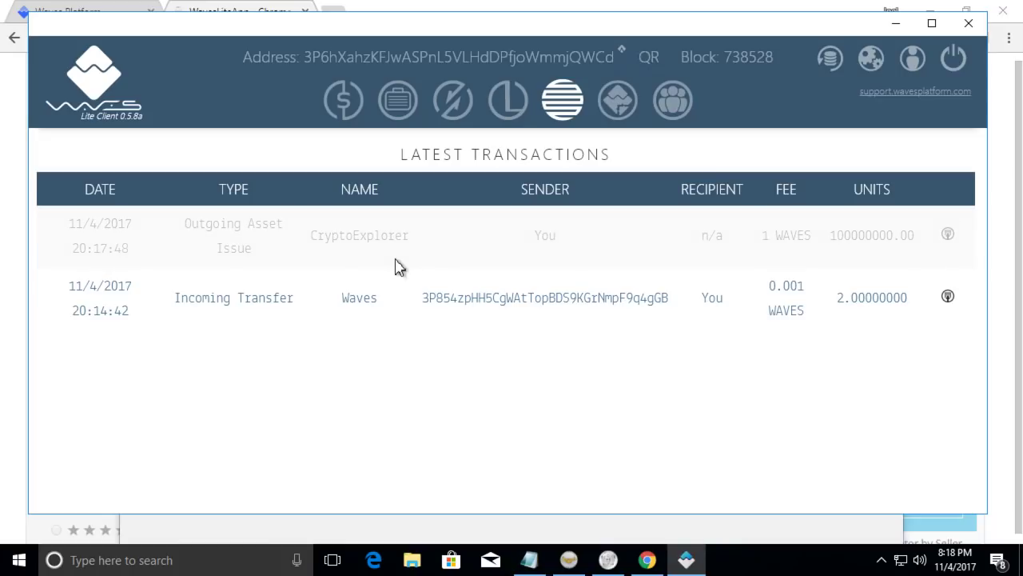
left_click(949, 236)
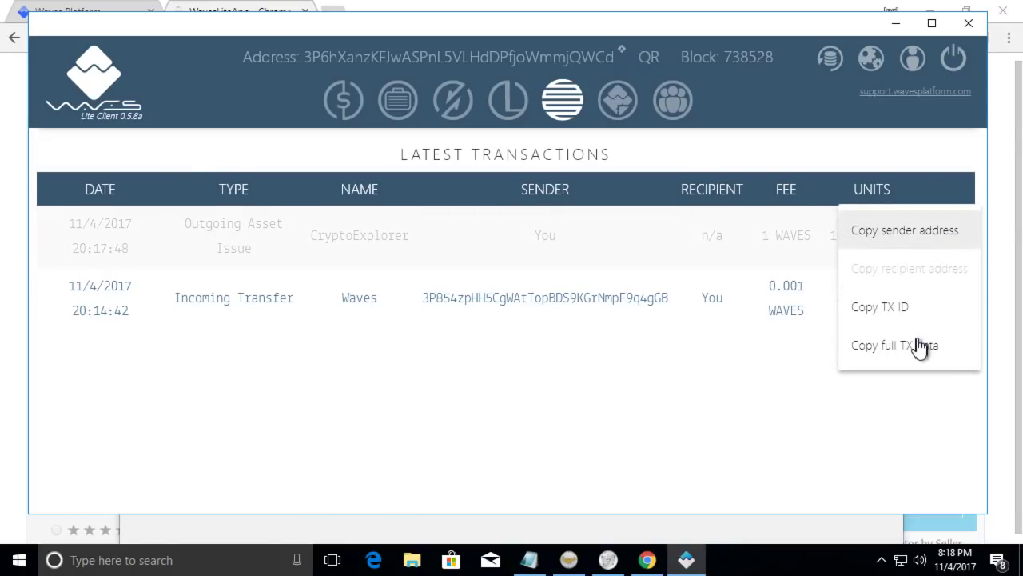
left_click(633, 422)
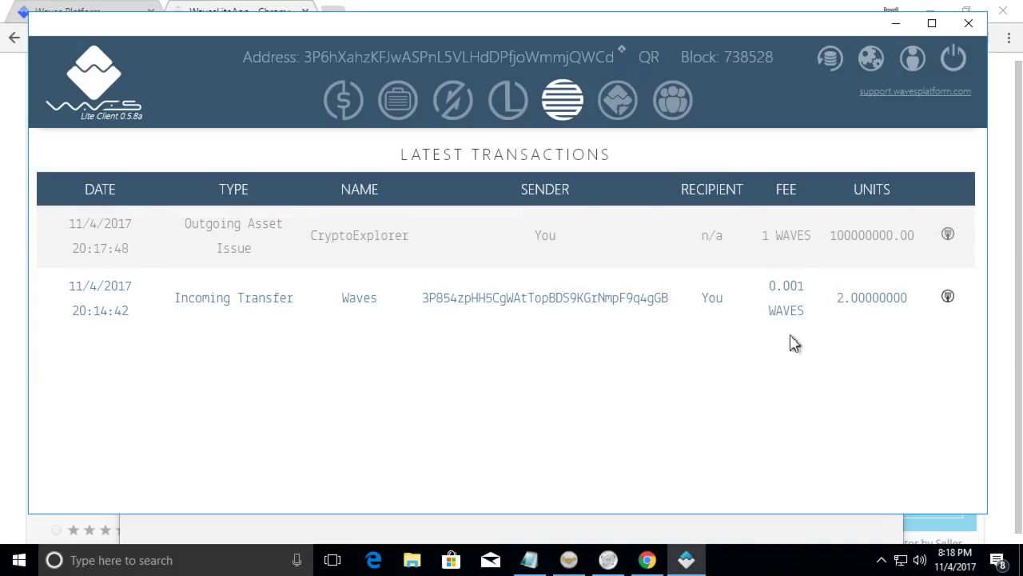
left_click(345, 101)
scroll(388, 232, "down", 3)
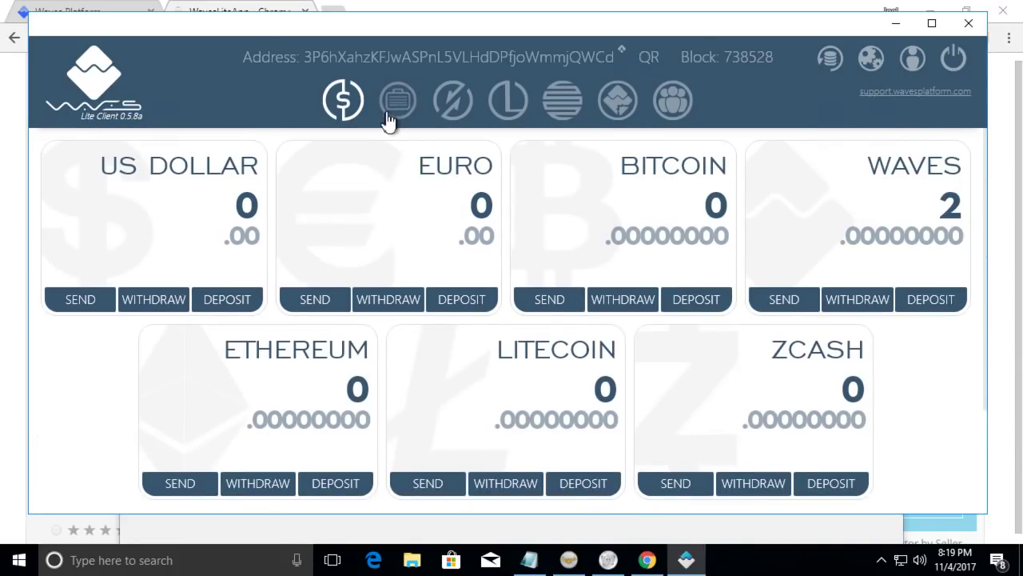
- Recheck the transactions, currency balances and portfolio until the CryptoExplorer asset is listed
left_click(559, 118)
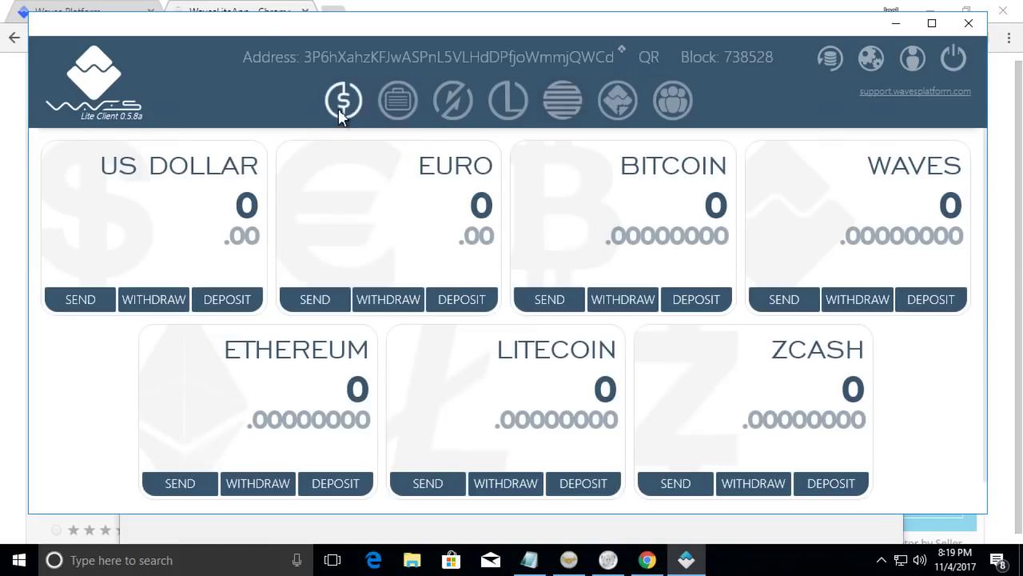
scroll(456, 285, "down", 3)
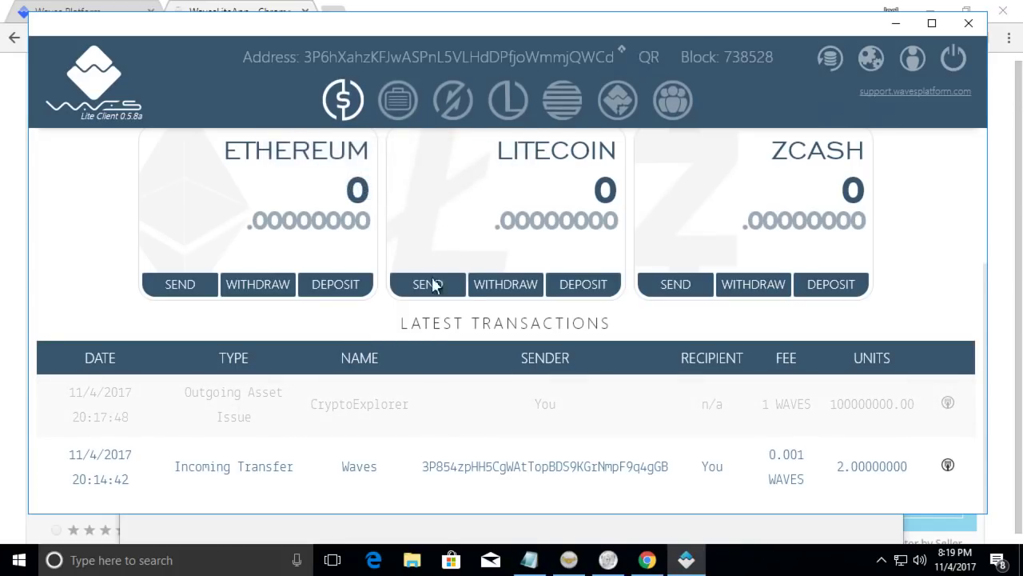
left_click(414, 111)
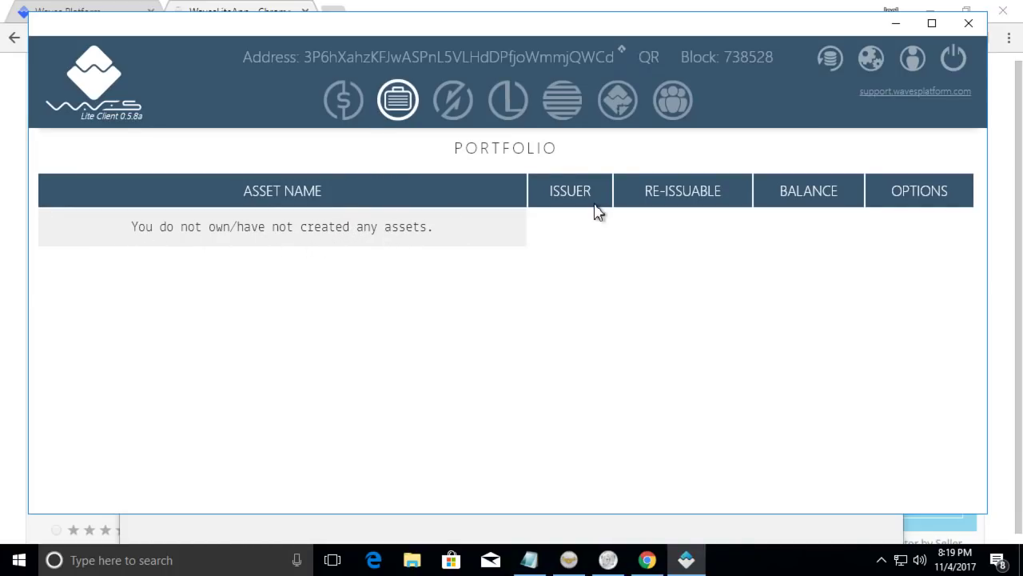
left_click(332, 108)
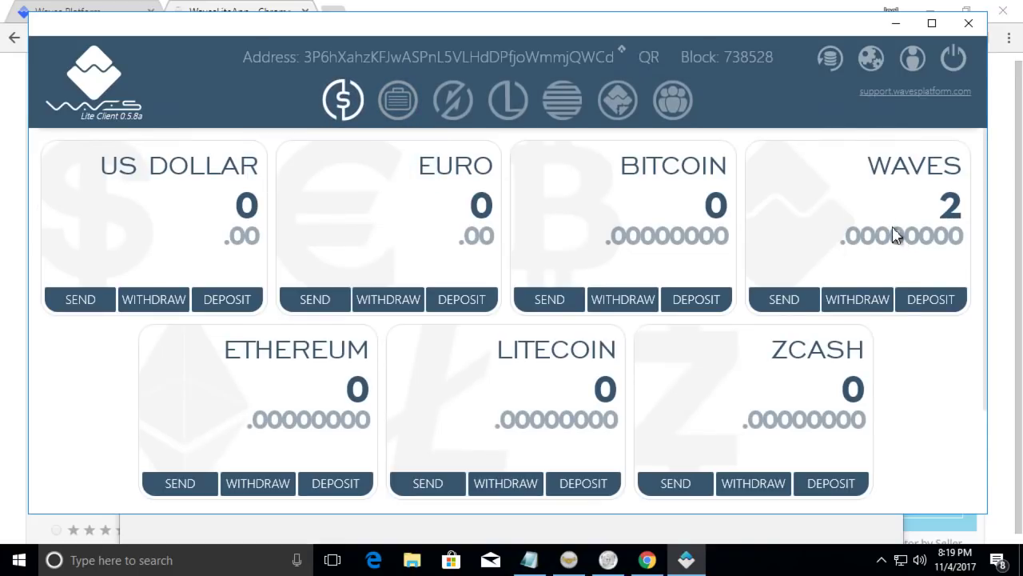
left_click(395, 100)
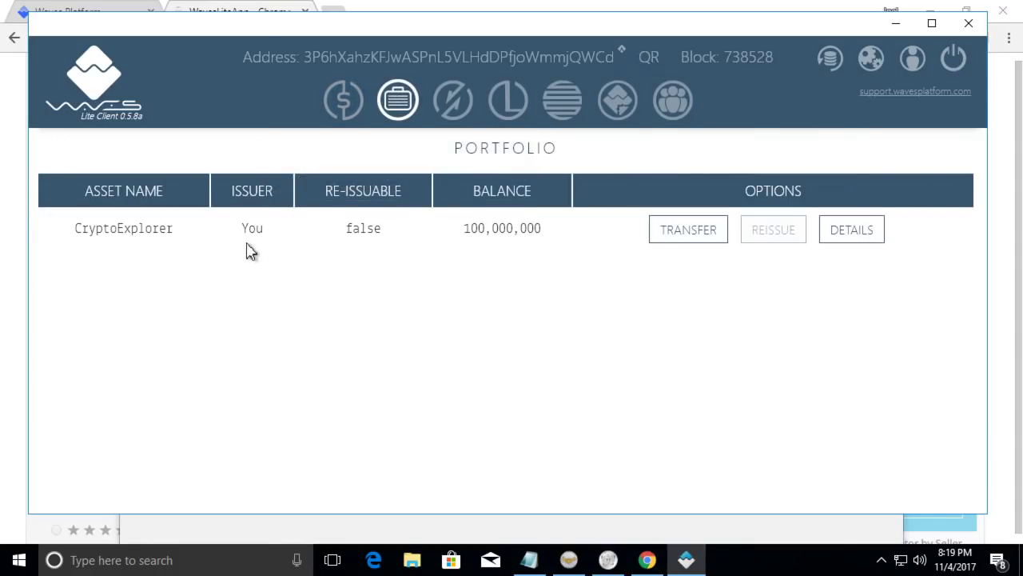
- Compare the issue transaction beneath the currency balances with the CryptoExplorer entry in the portfolio
left_click(345, 105)
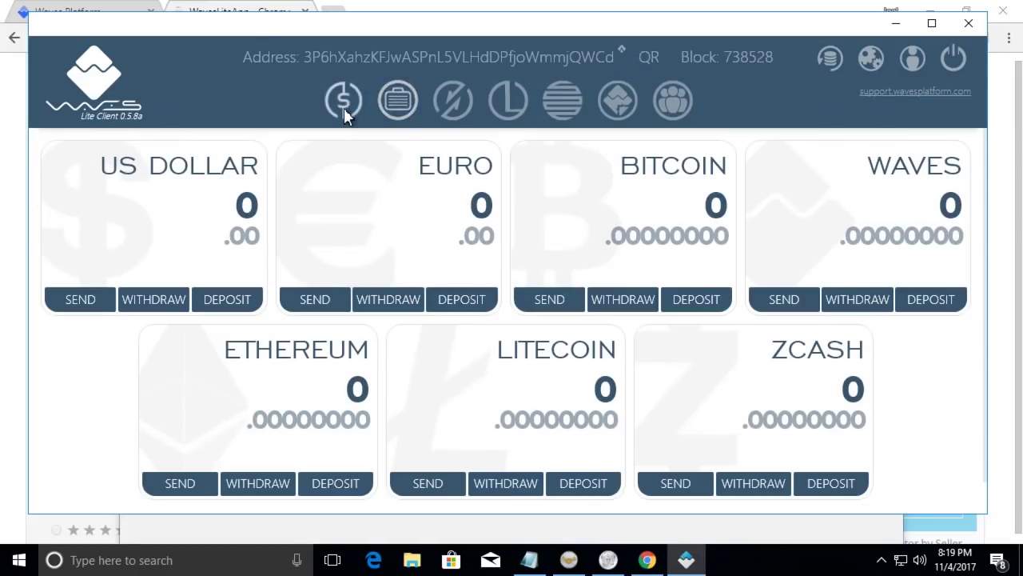
scroll(404, 370, "down", 3)
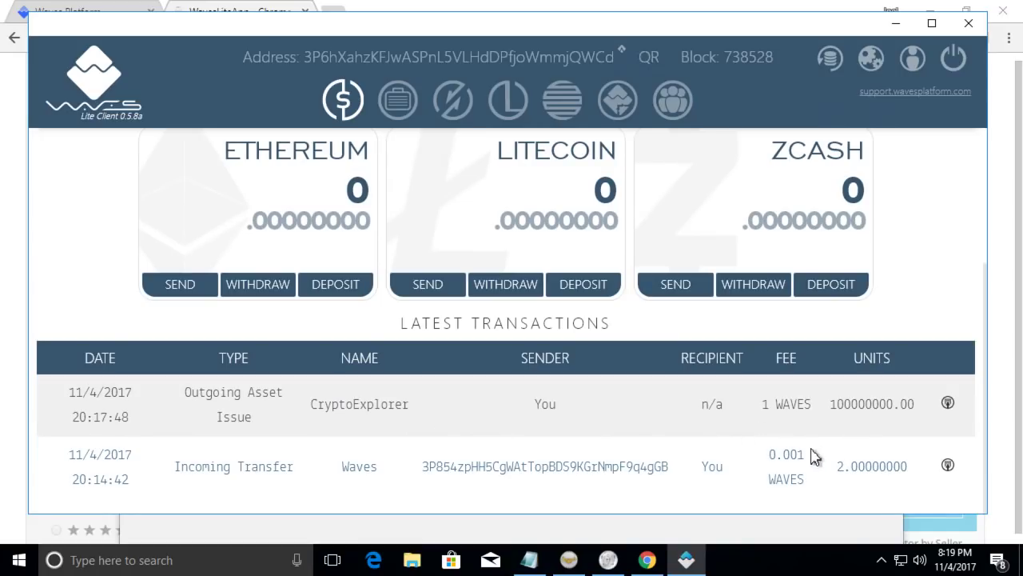
scroll(346, 182, "up", 1)
scroll(346, 183, "up", 1)
left_click(397, 99)
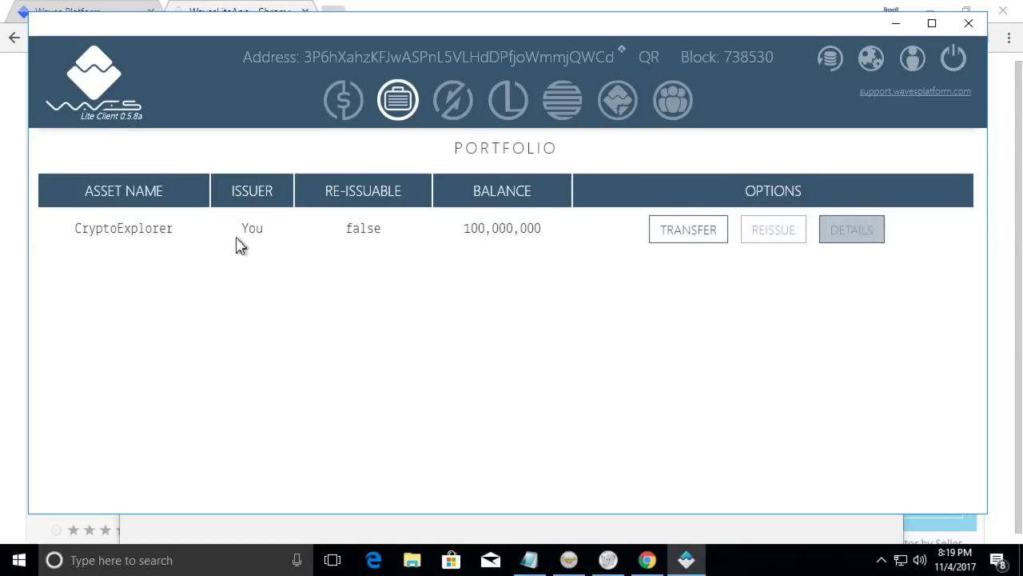
double_click(130, 235)
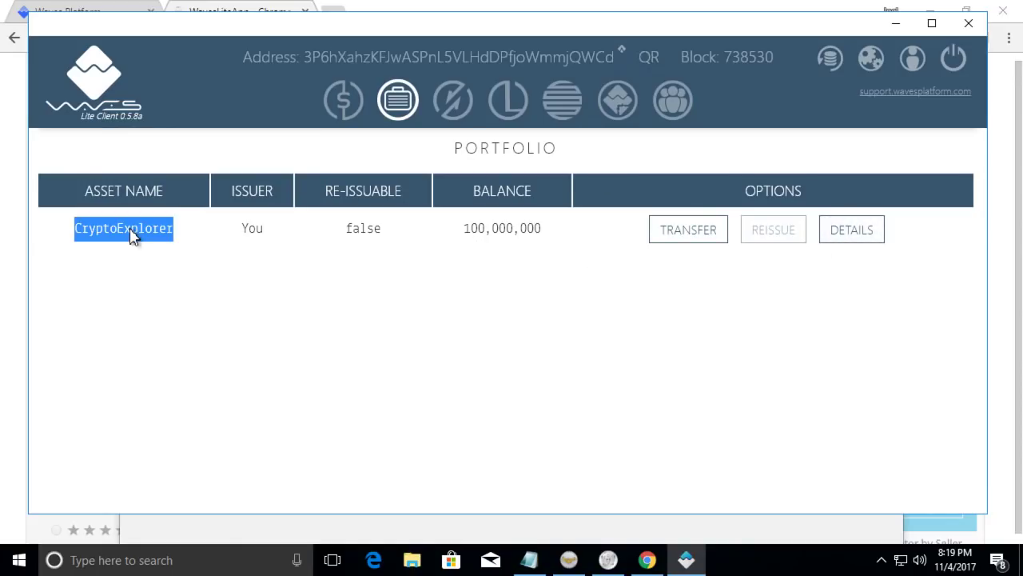
left_click(184, 316)
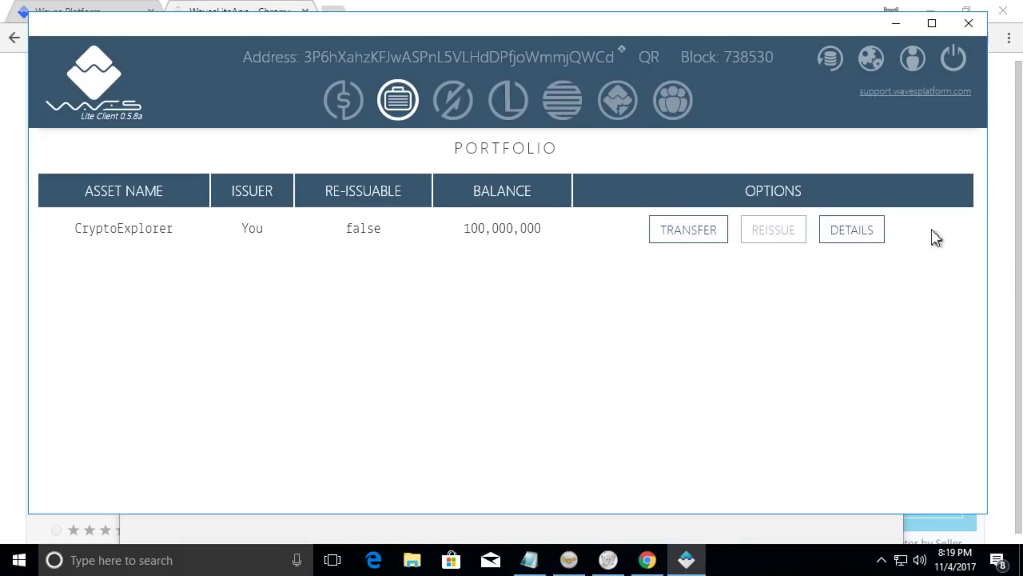
- View the CryptoExplorer asset's details in the portfolio, select its identifier, and close the details
left_click(839, 231)
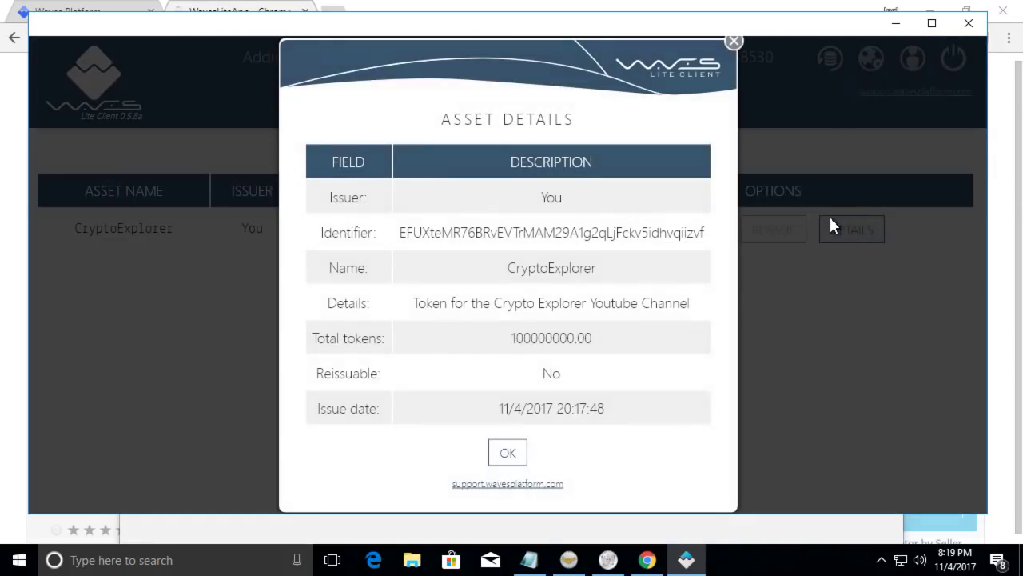
left_click(482, 234)
left_click(482, 234)
left_click(507, 454)
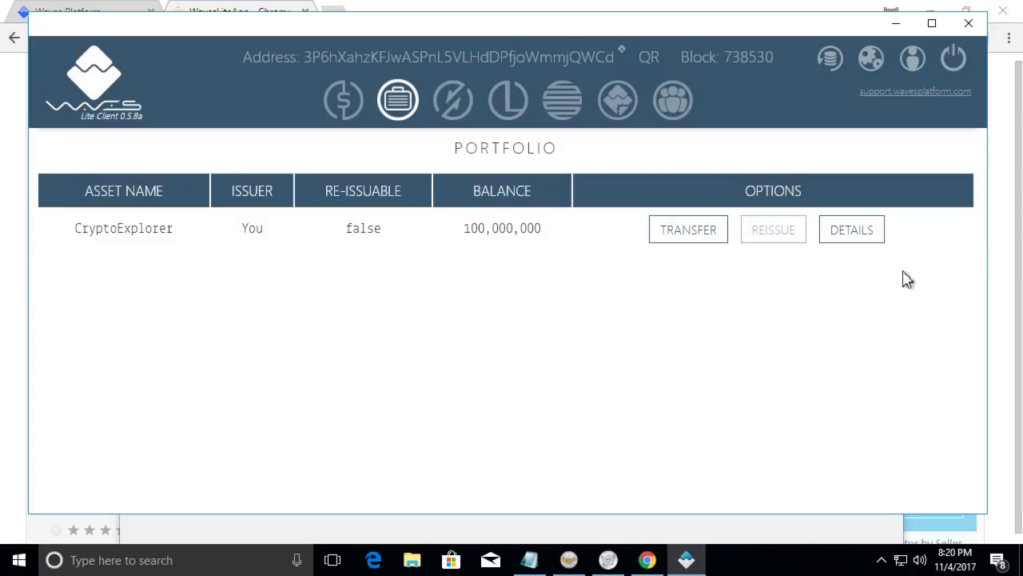
- Transfer 1000 CryptoExplorer to the copied recipient address with the attachment "Gift for you" and a 0.001 WAVES fee, and confirm
left_click(678, 239)
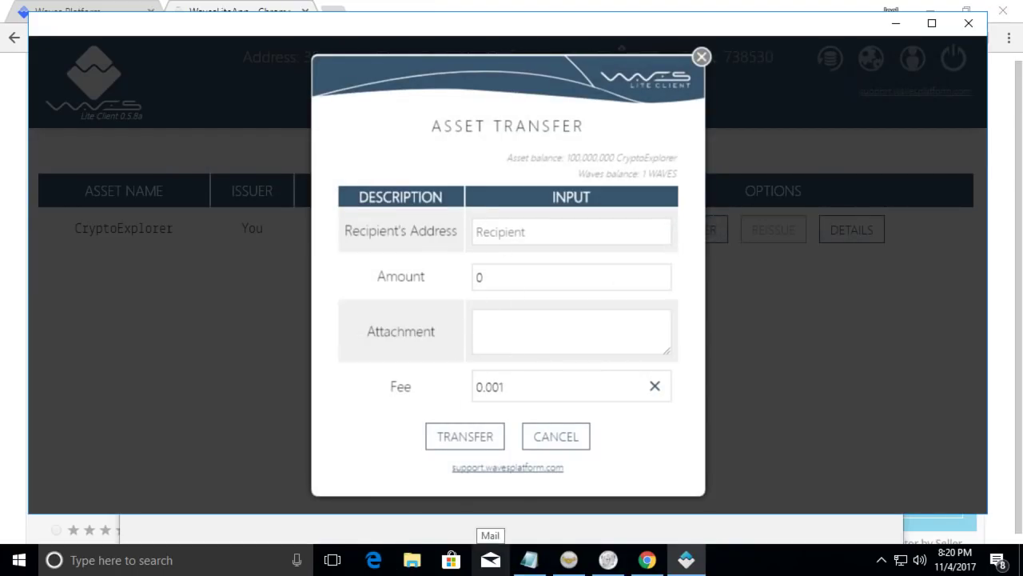
left_click(490, 231)
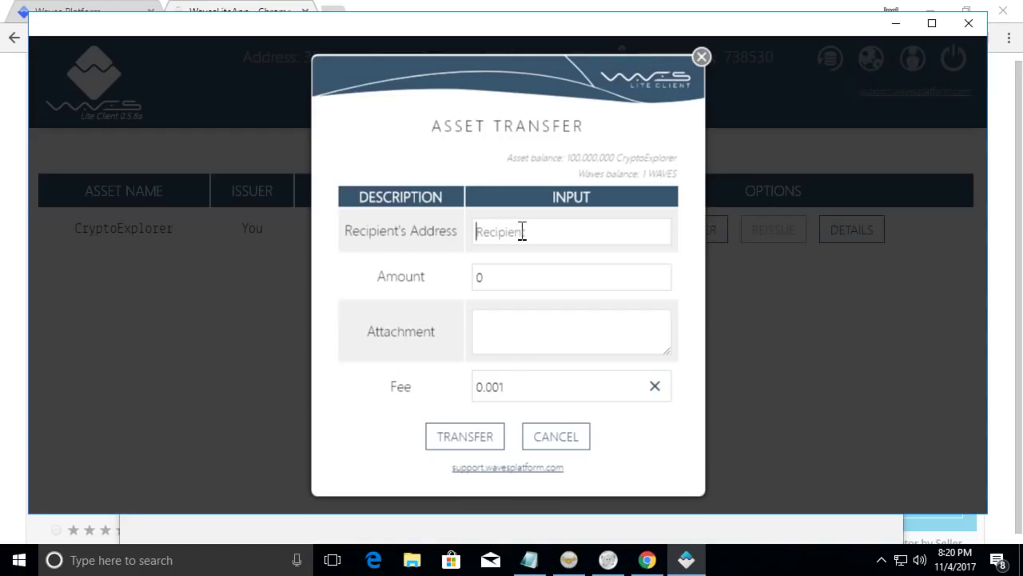
key("ctrl+v")
key("Tab")
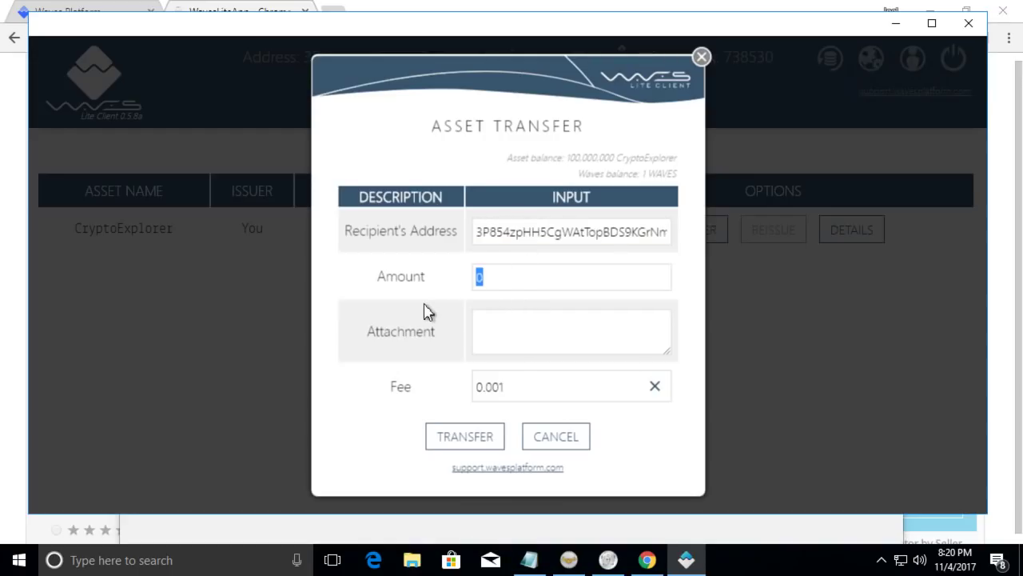
type("1000")
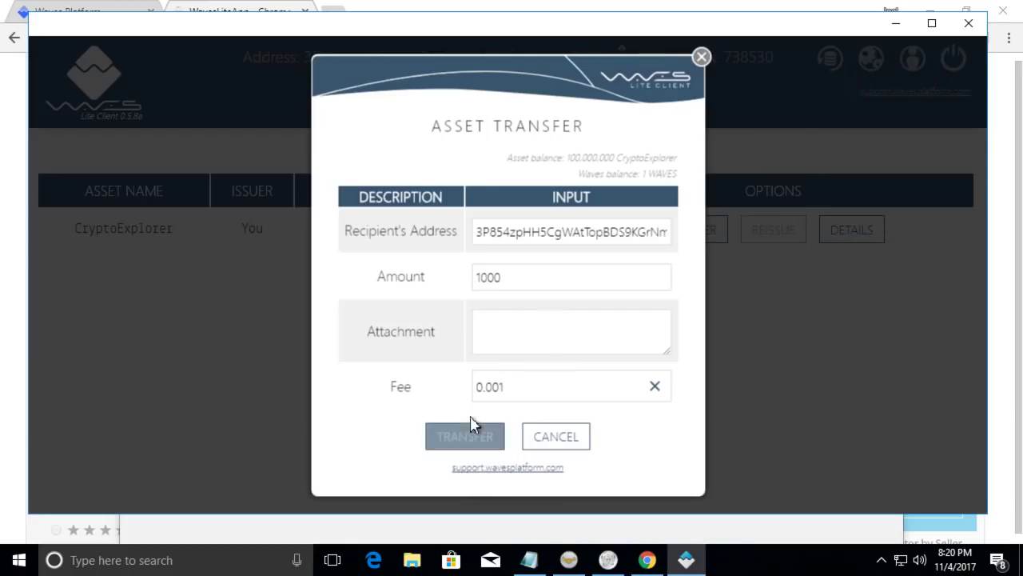
left_click(516, 343)
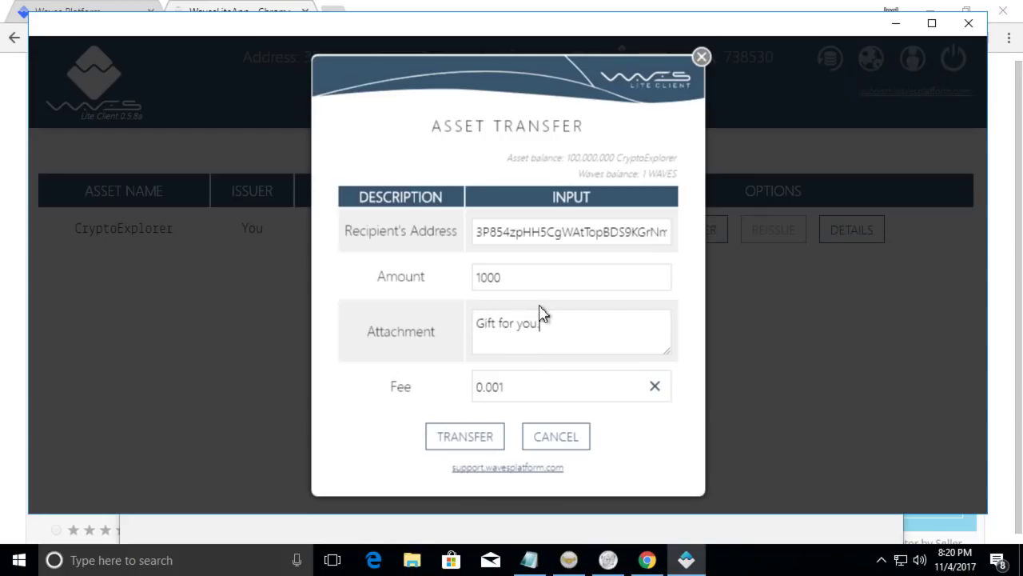
left_click(445, 434)
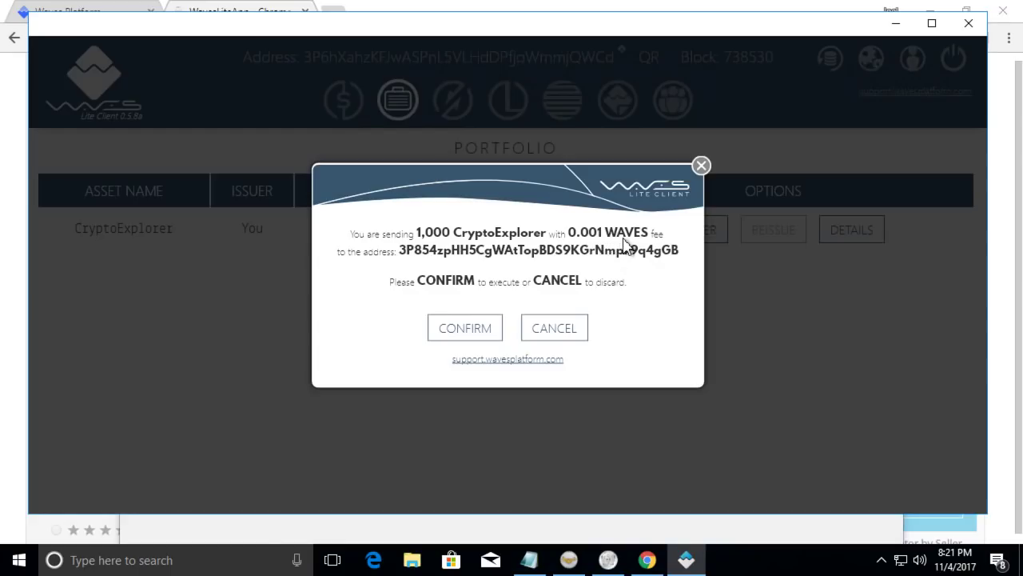
left_click(492, 333)
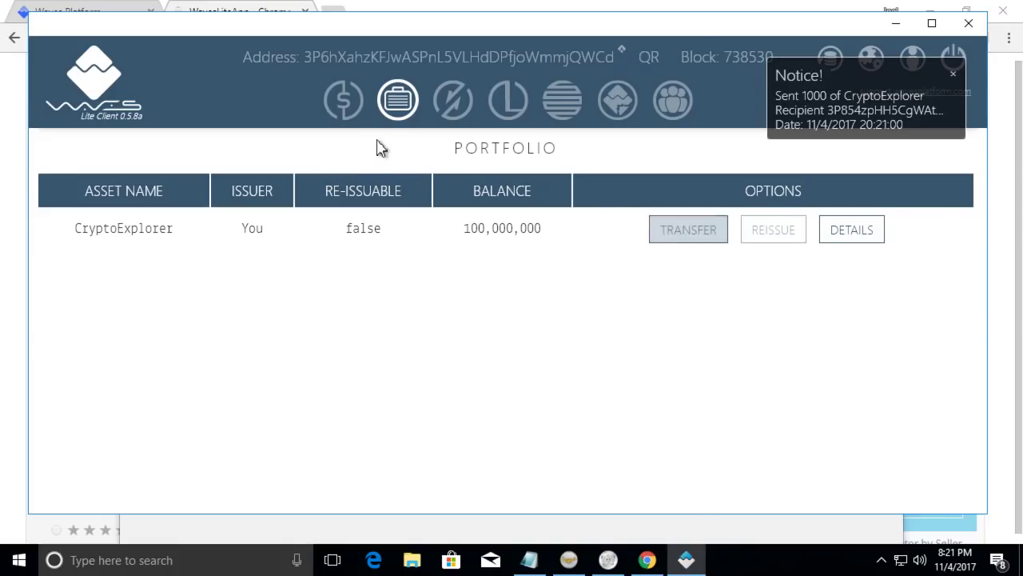
- Check the currency balances and the latest transactions beneath them for the CryptoExplorer transfer
left_click(339, 112)
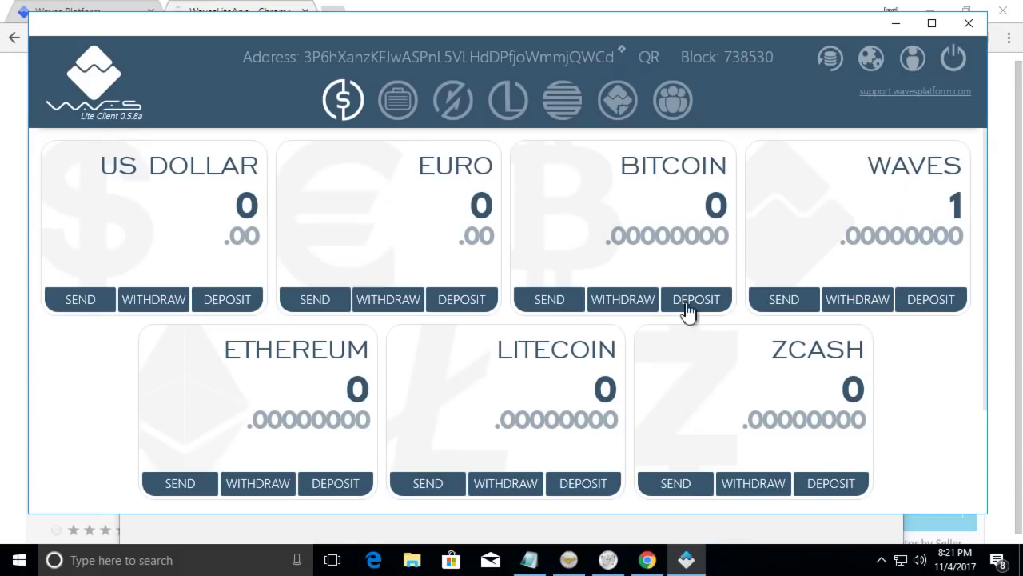
scroll(662, 324, "down", 2)
scroll(507, 407, "down", 1)
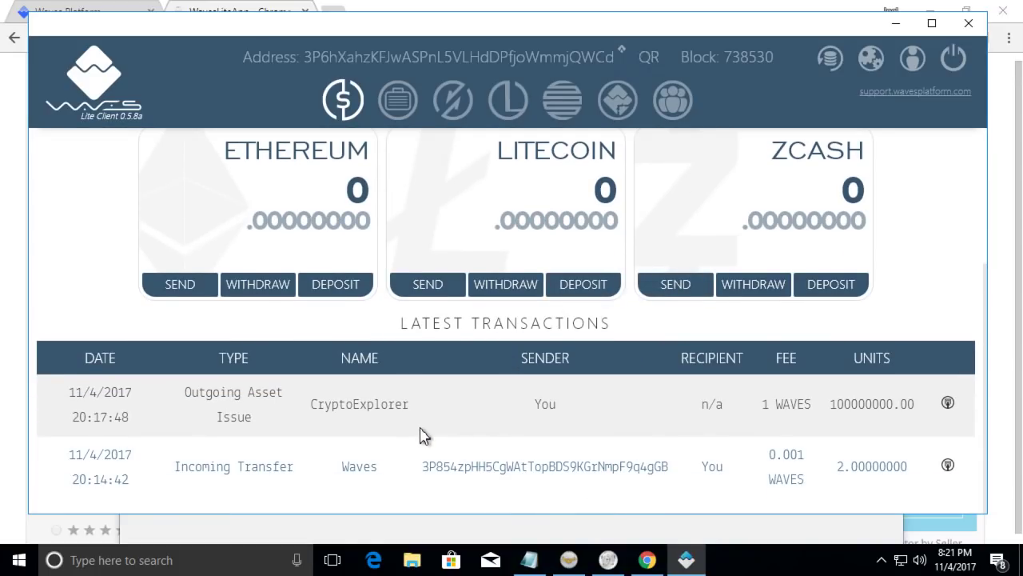
scroll(534, 342, "up", 3)
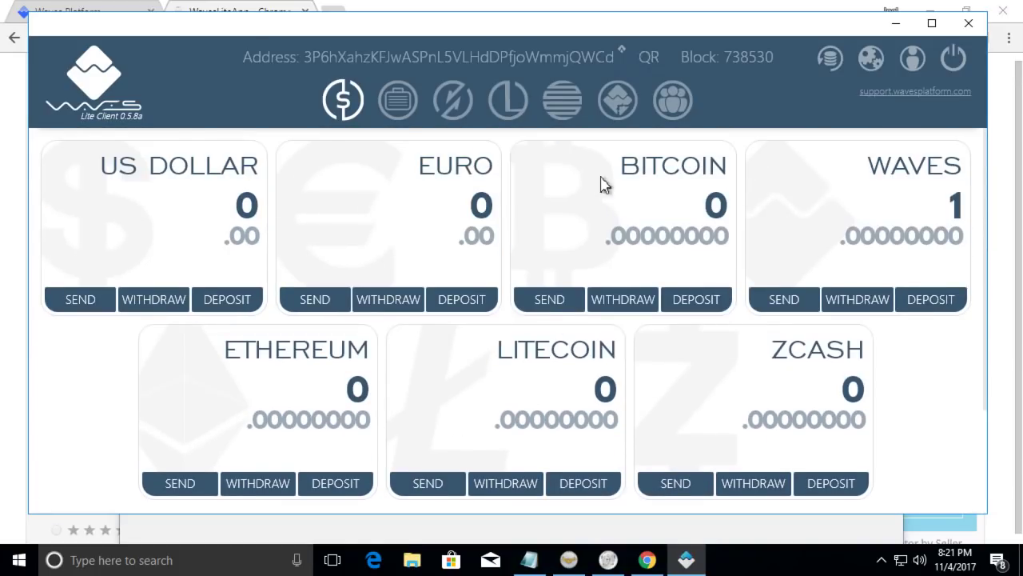
- Look through the leasing, exchange, portfolio, token creation and community pages, ending on the transaction history to check for the outgoing transfer
left_click(507, 110)
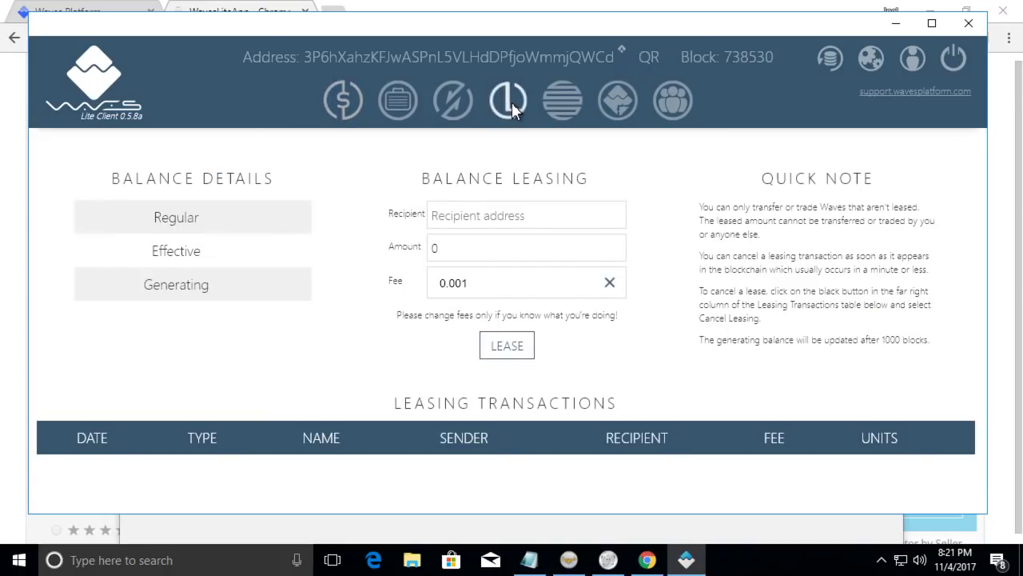
left_click(449, 104)
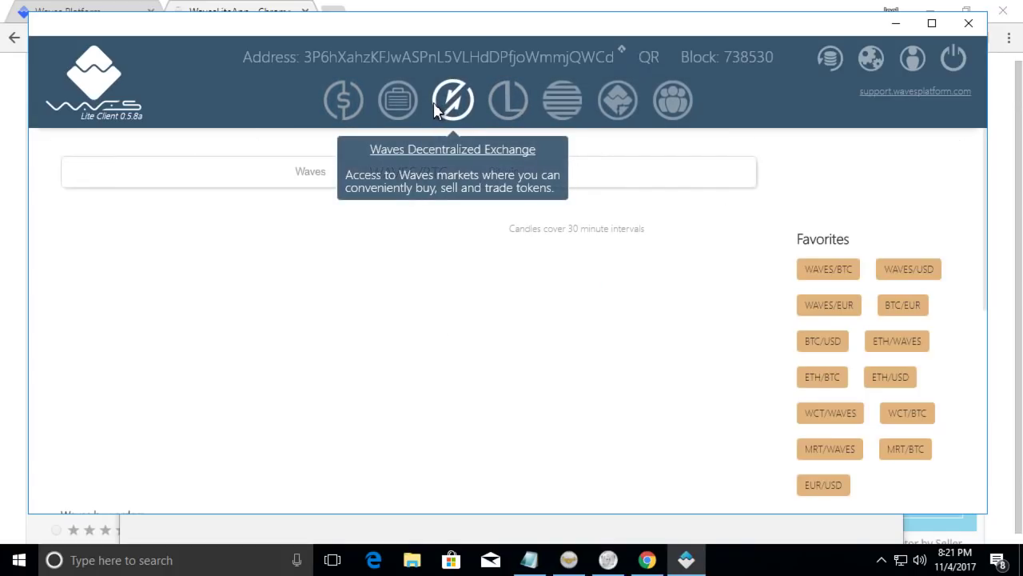
left_click(387, 102)
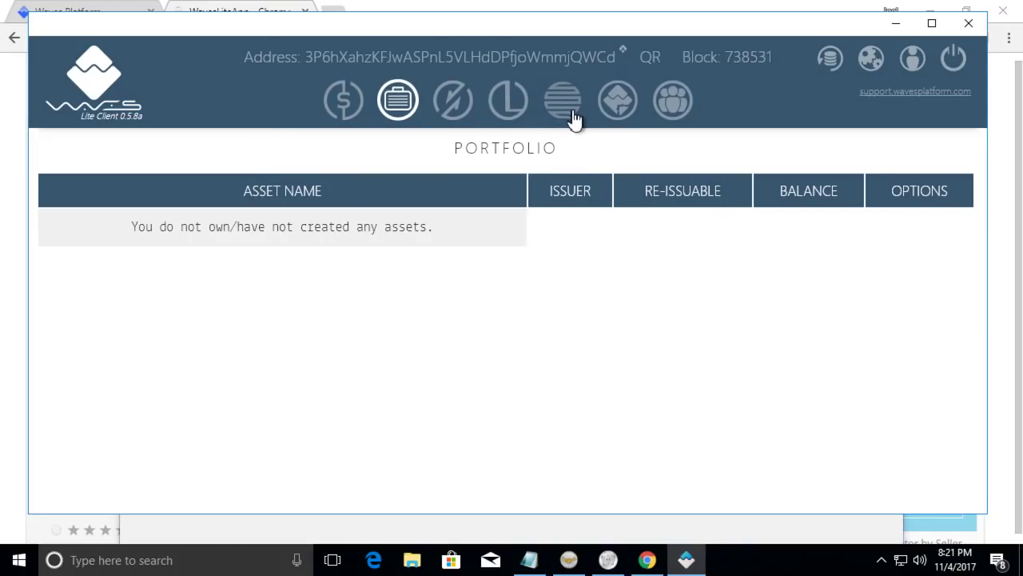
left_click(614, 117)
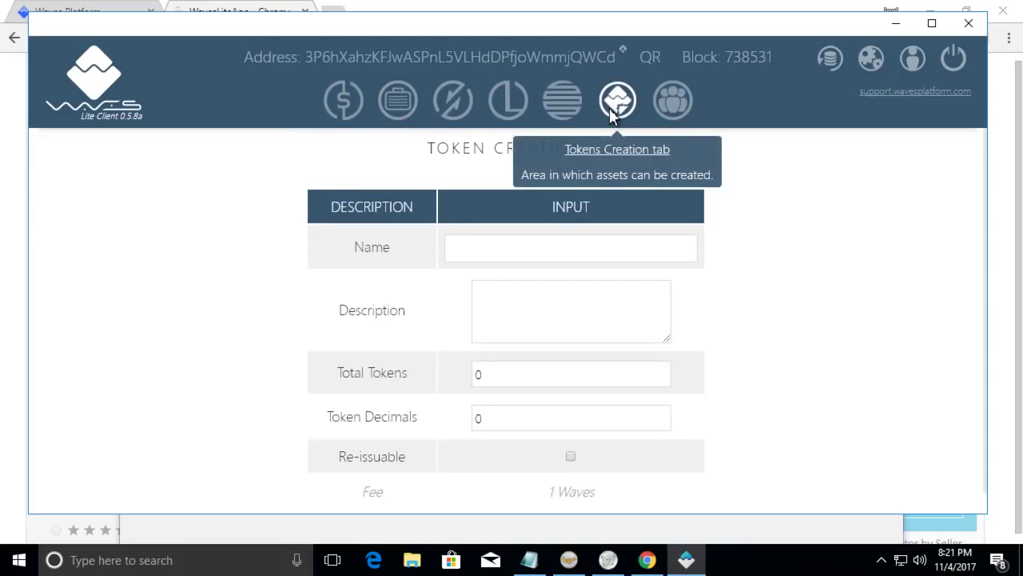
left_click(670, 106)
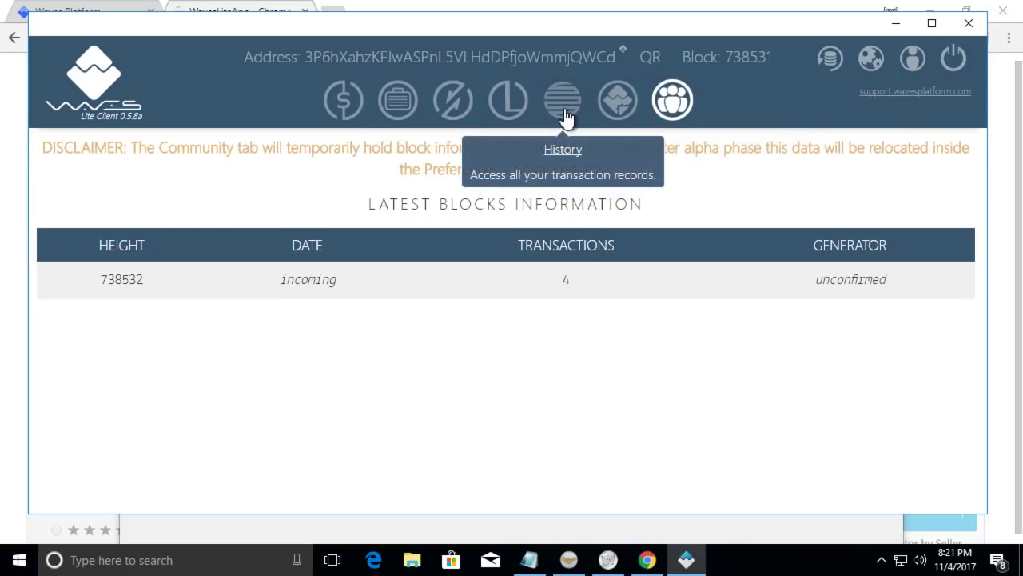
left_click(564, 112)
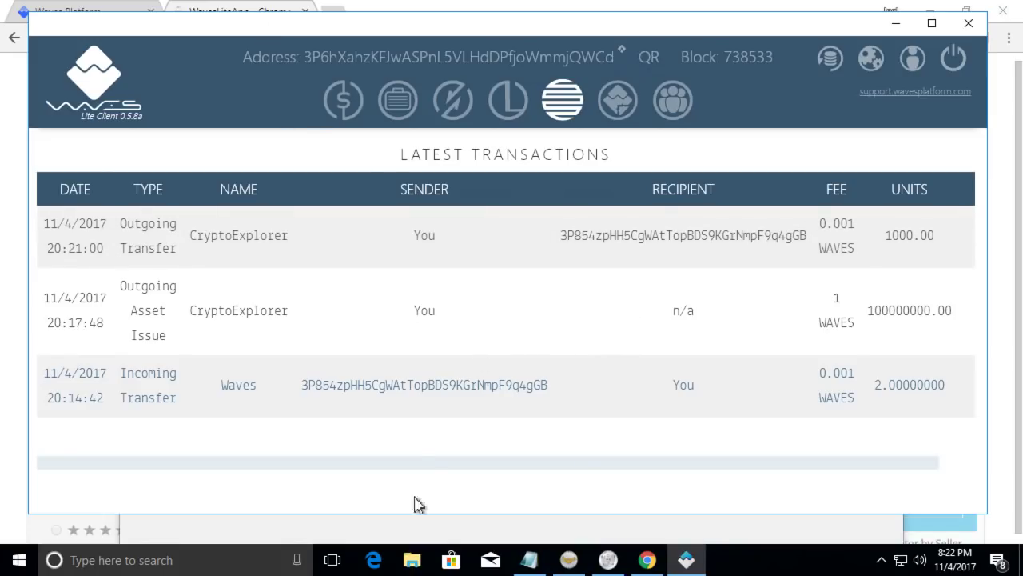
- Examine the outgoing CryptoExplorer transfer and the asset issue in the transactions beneath the currency balances
left_click(352, 98)
scroll(460, 292, "down", 2)
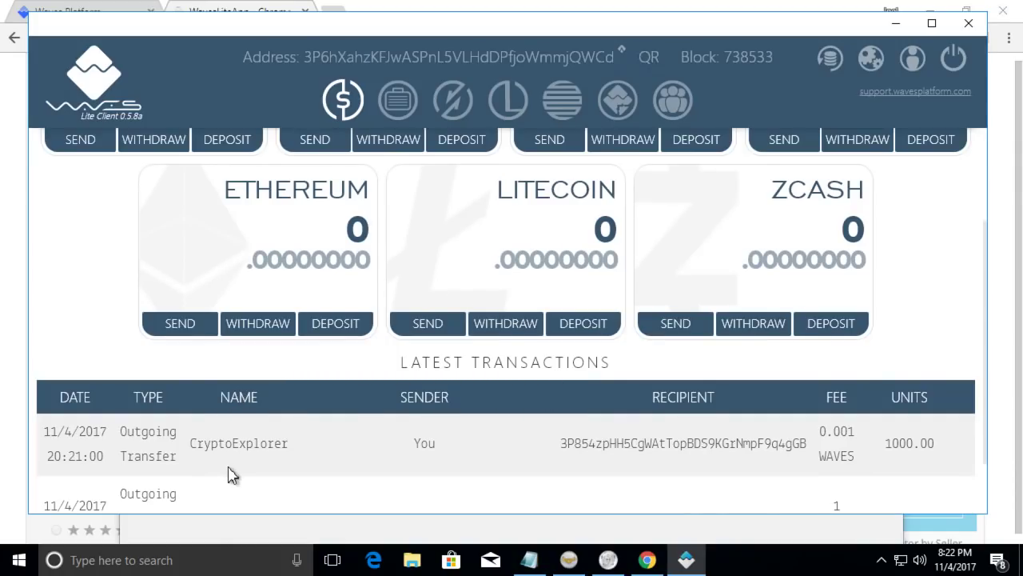
scroll(507, 472, "down", 2)
scroll(513, 470, "up", 1)
mouse_move(569, 559)
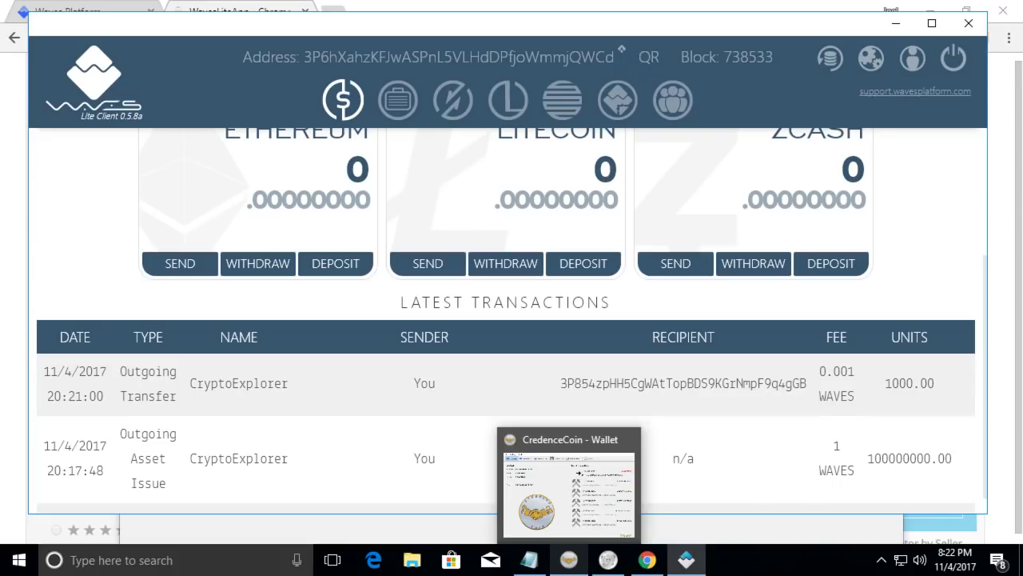
left_click(732, 6)
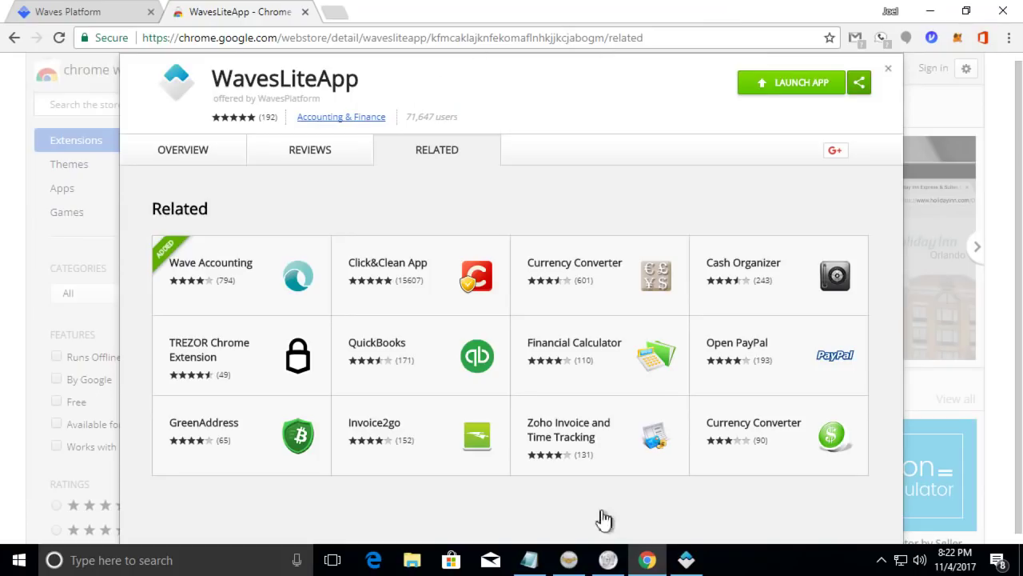
left_click(685, 561)
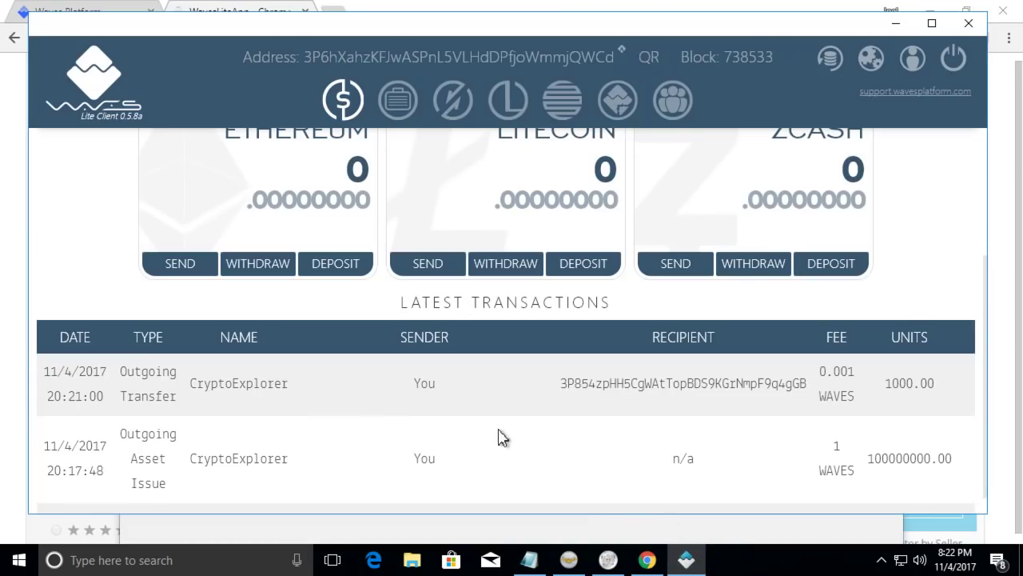
- Review the Waves balance against the fees of the latest transactions
scroll(502, 436, "up", 3)
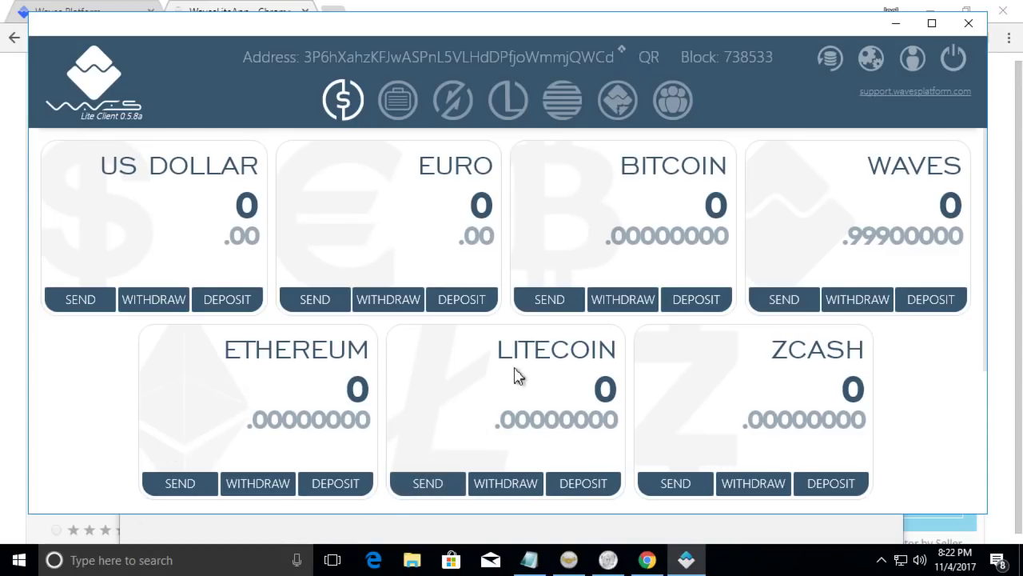
scroll(436, 374, "down", 2)
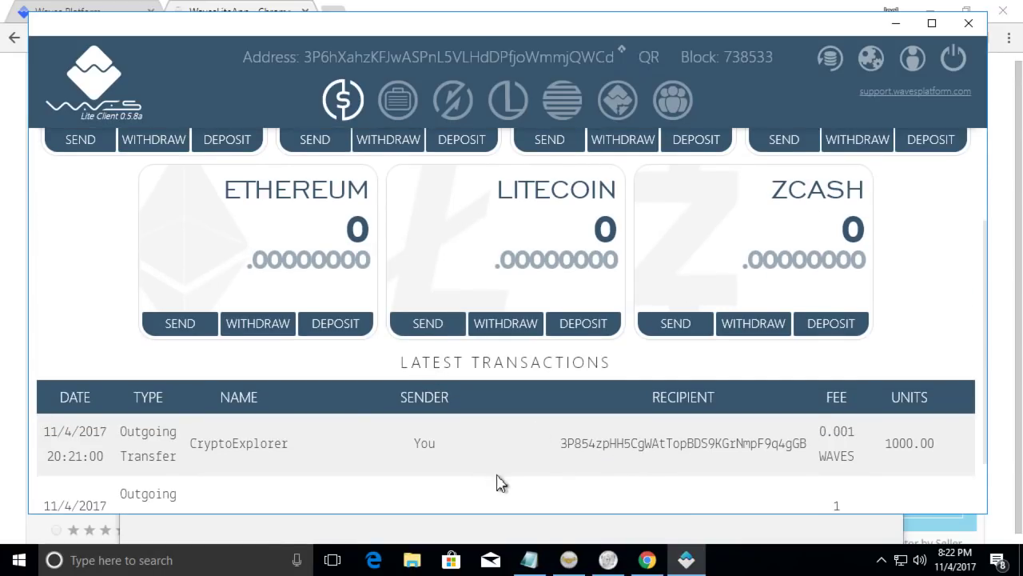
scroll(619, 464, "up", 2)
scroll(849, 336, "down", 1)
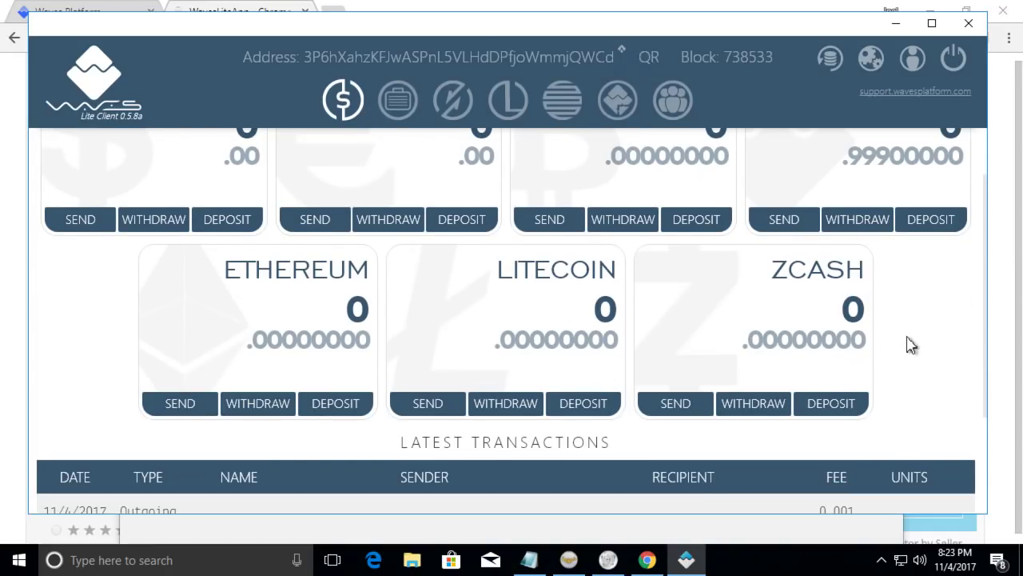
scroll(815, 336, "down", 2)
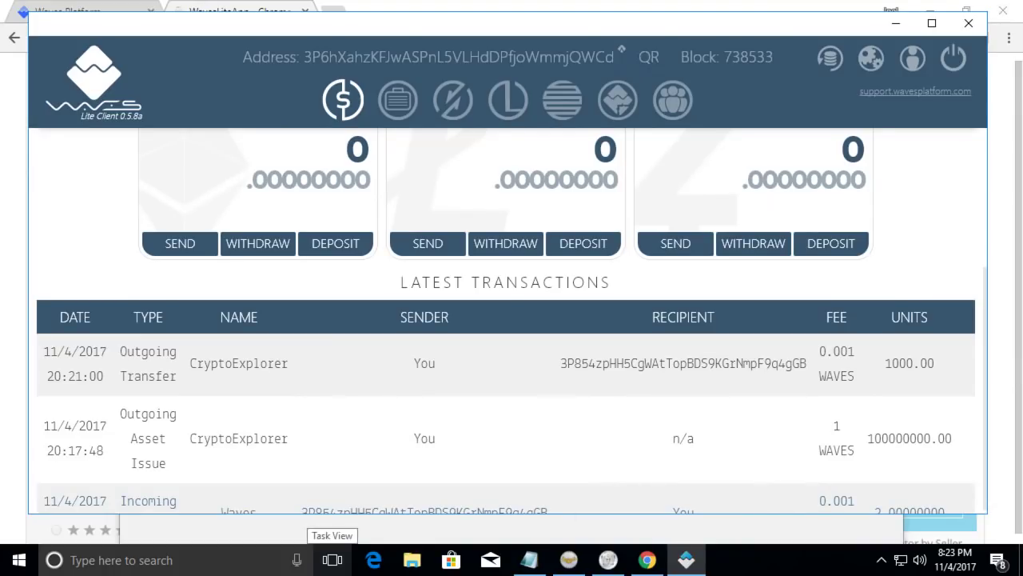
scroll(522, 404, "up", 2)
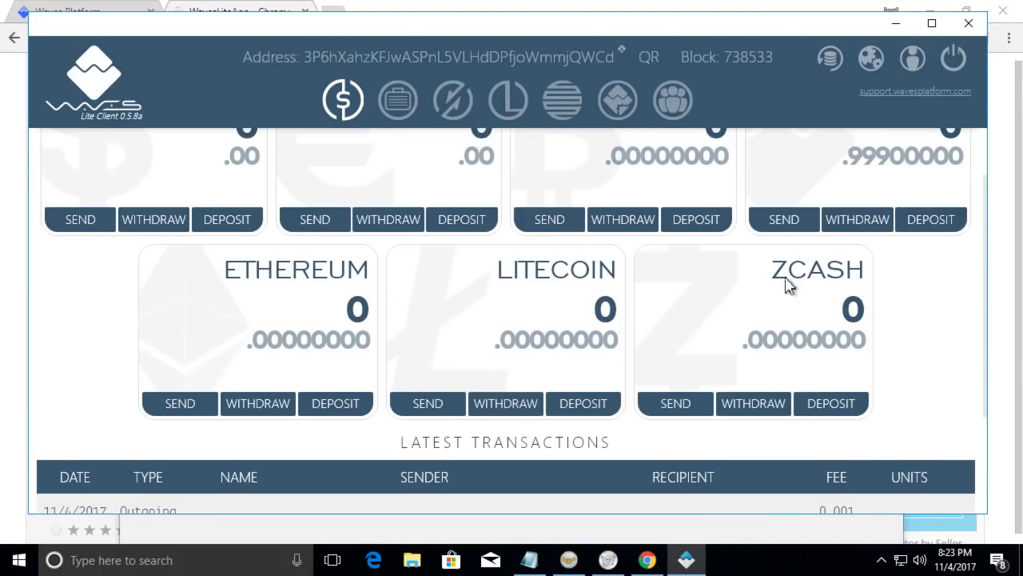
- On the decentralized exchange, replace Bitcoin with the CryptoExplorer asset to display its trading pair with Waves
left_click(454, 105)
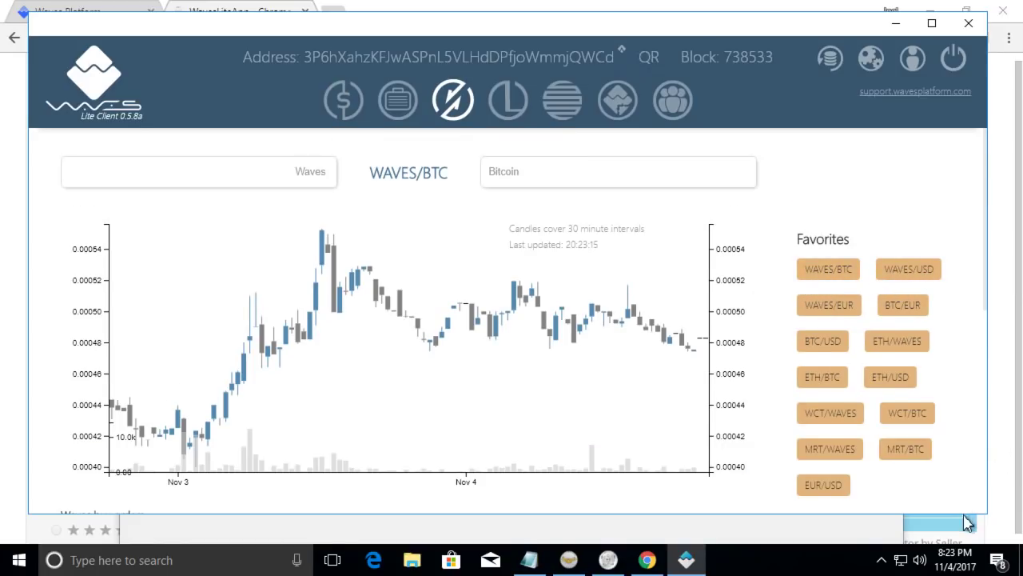
left_click(294, 176)
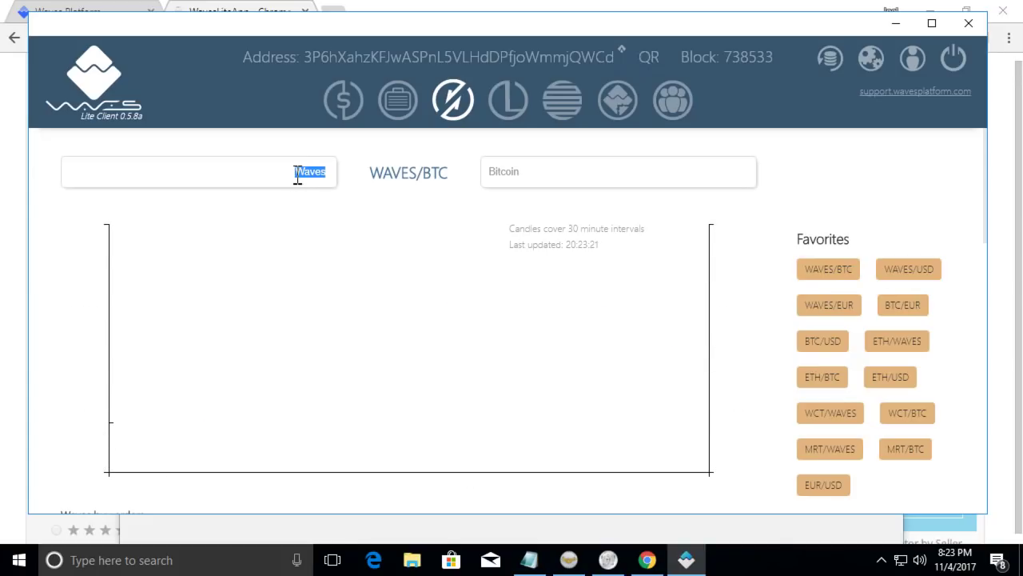
left_click(588, 171)
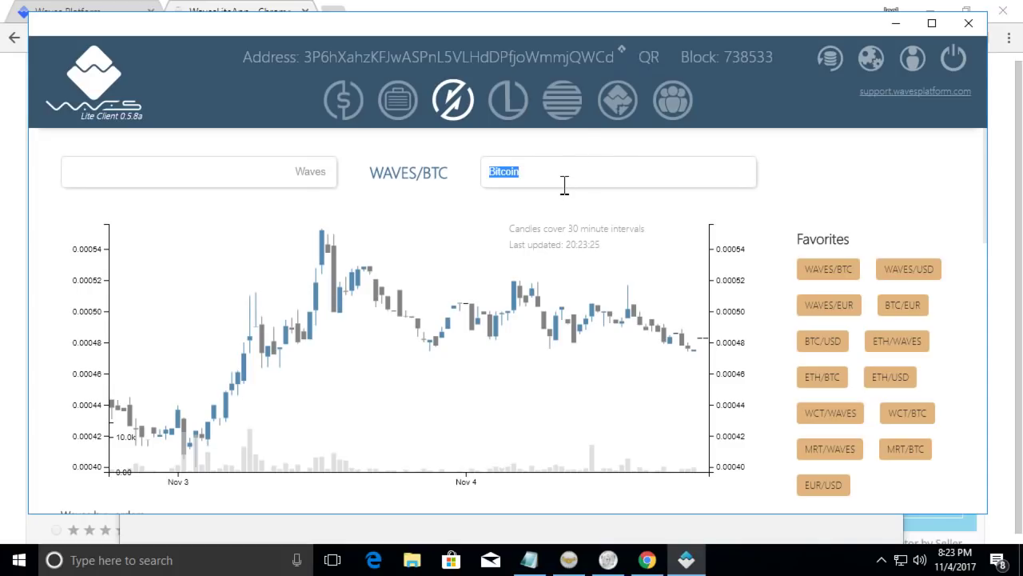
key("BackSpace")
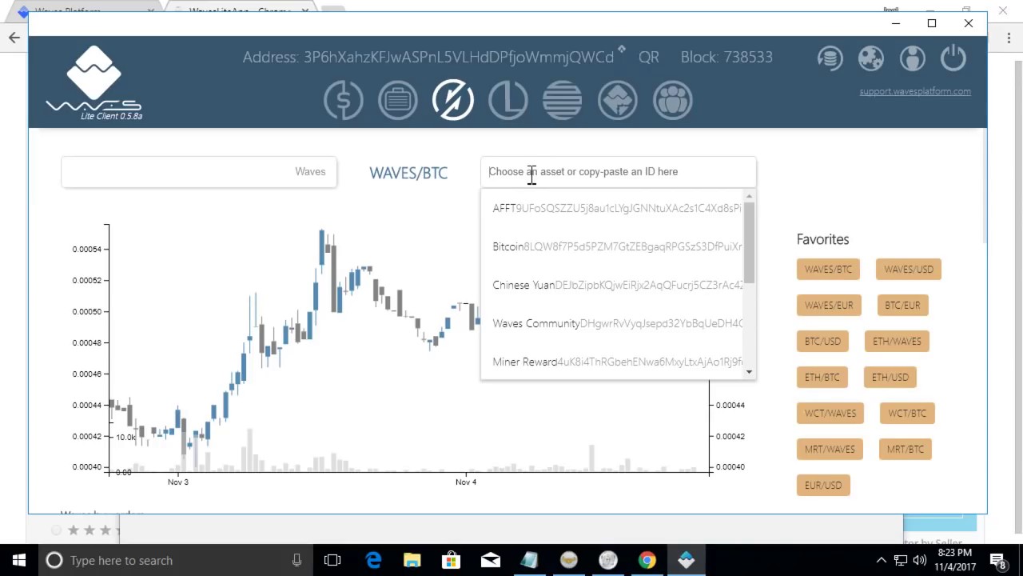
type("CryptoExplorer")
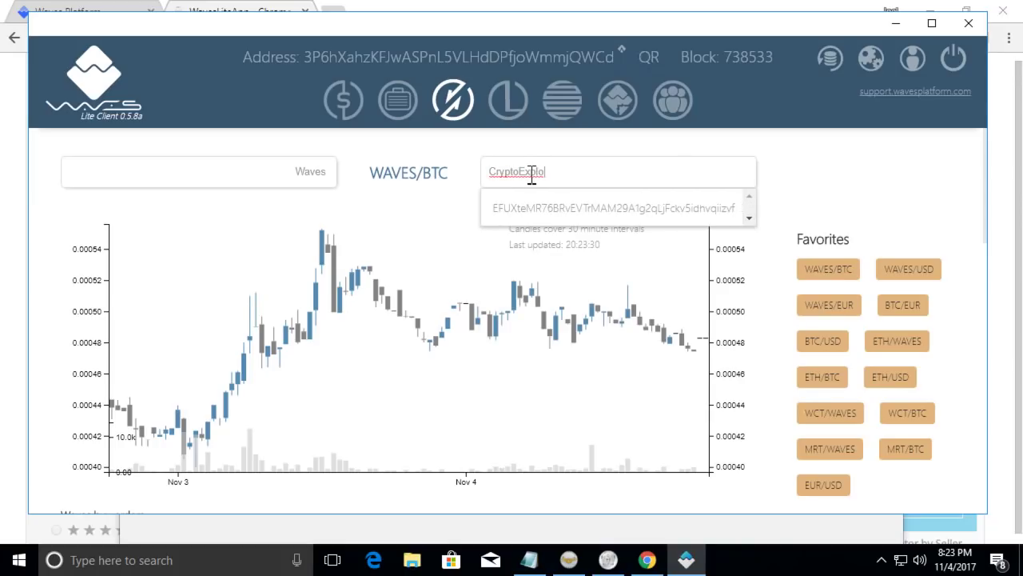
left_click(521, 218)
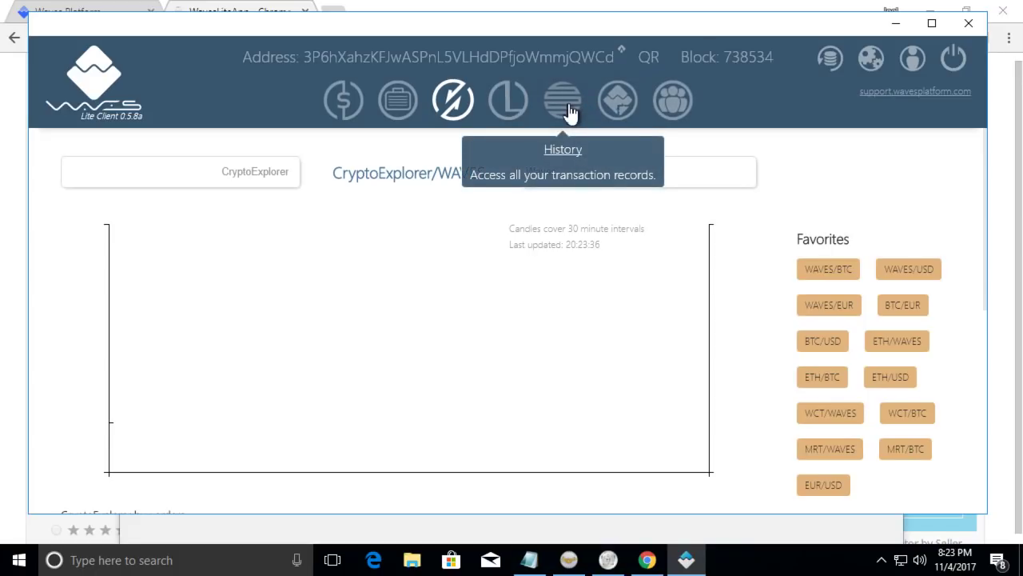
- View the token creation form and the balance leasing page
left_click(616, 112)
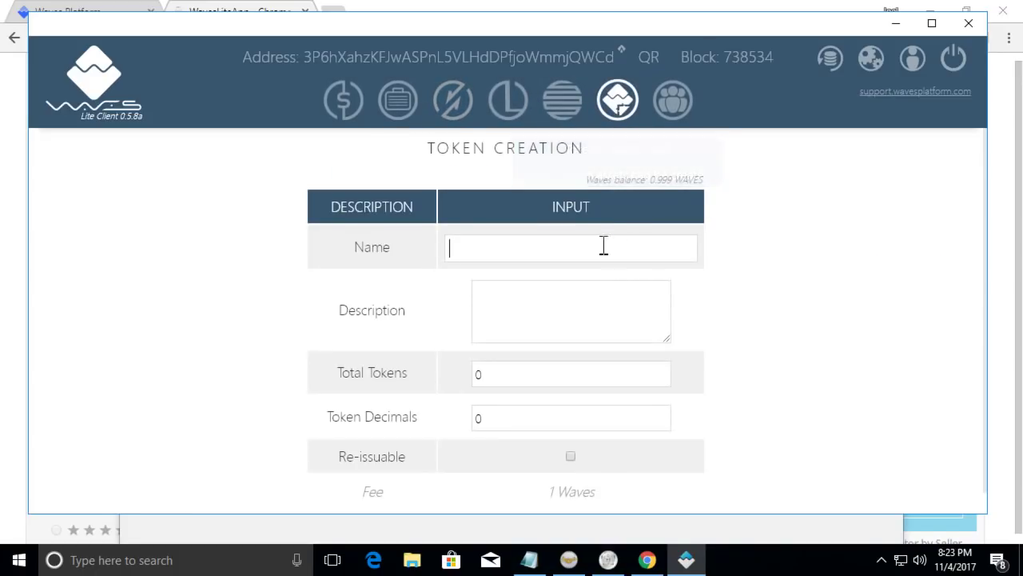
left_click(510, 102)
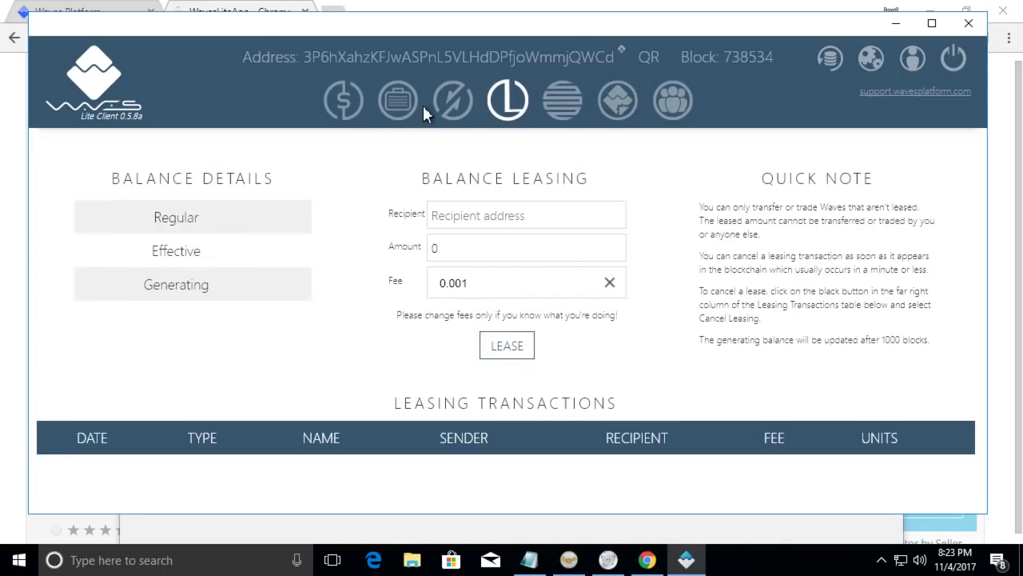
- Copy the CryptoExplorer token's identifier from its asset details in the portfolio, and close the details
left_click(447, 101)
left_click(400, 101)
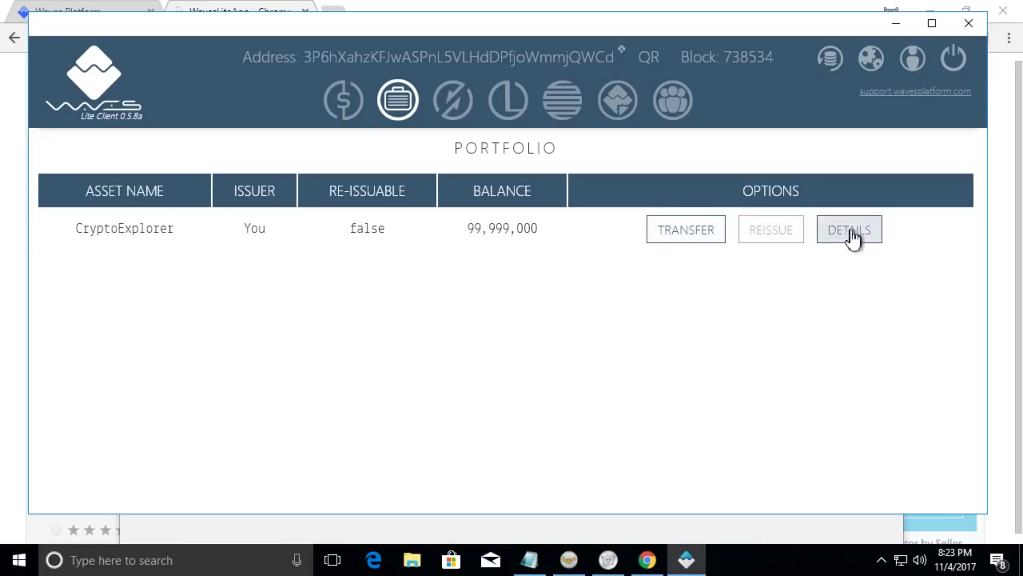
left_click(858, 238)
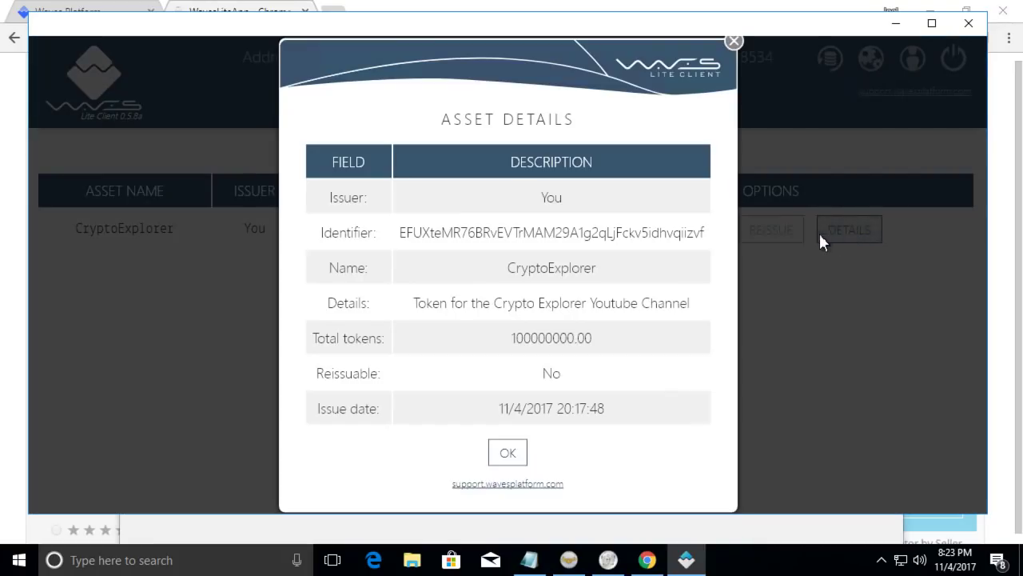
left_click(467, 238)
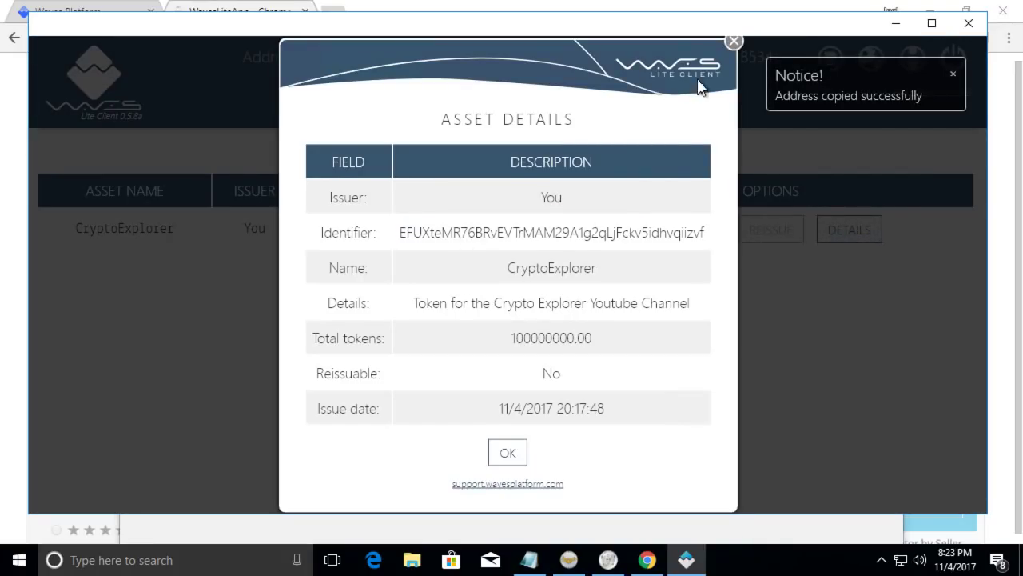
left_click(734, 42)
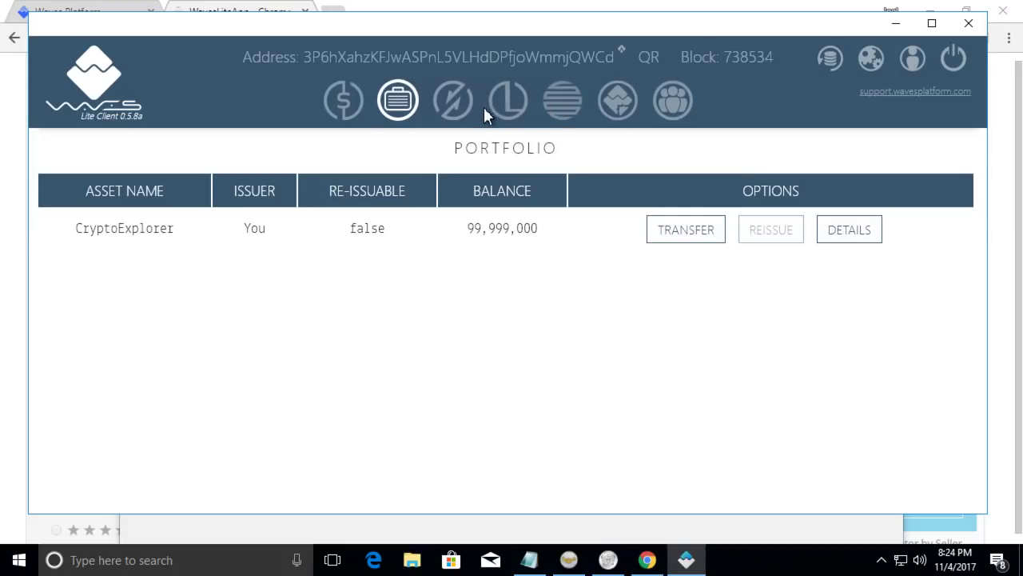
- On the decentralized exchange, replace Bitcoin with the copied asset identifier and choose its match to display the CryptoExplorer/WAVES pair
left_click(457, 107)
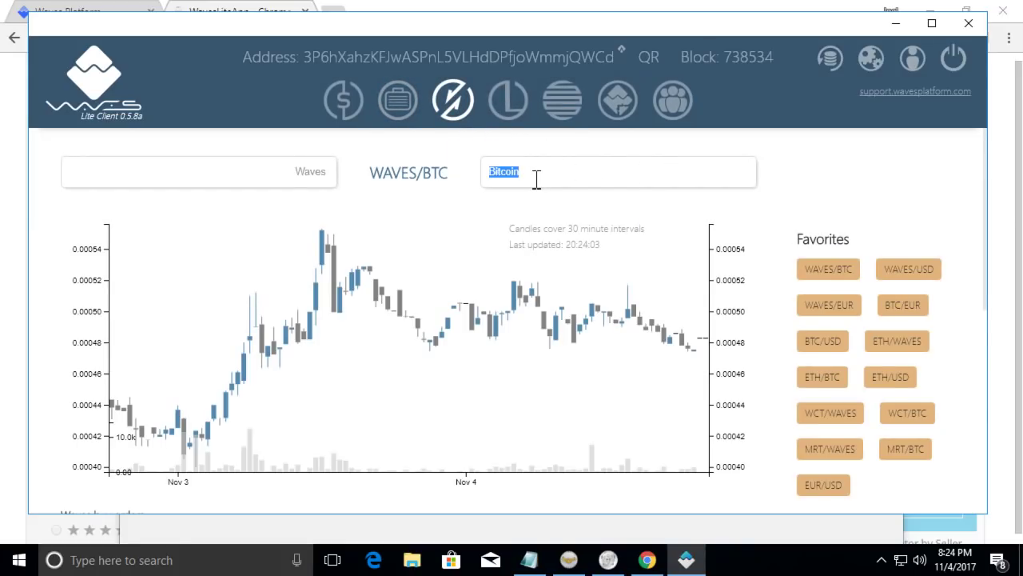
key("BackSpace")
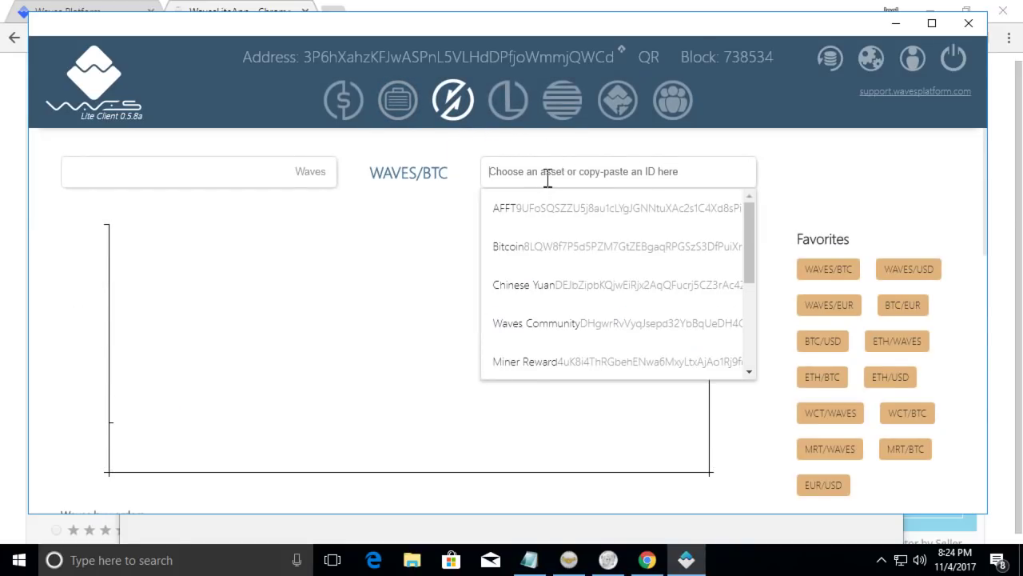
right_click(542, 175)
left_click(586, 272)
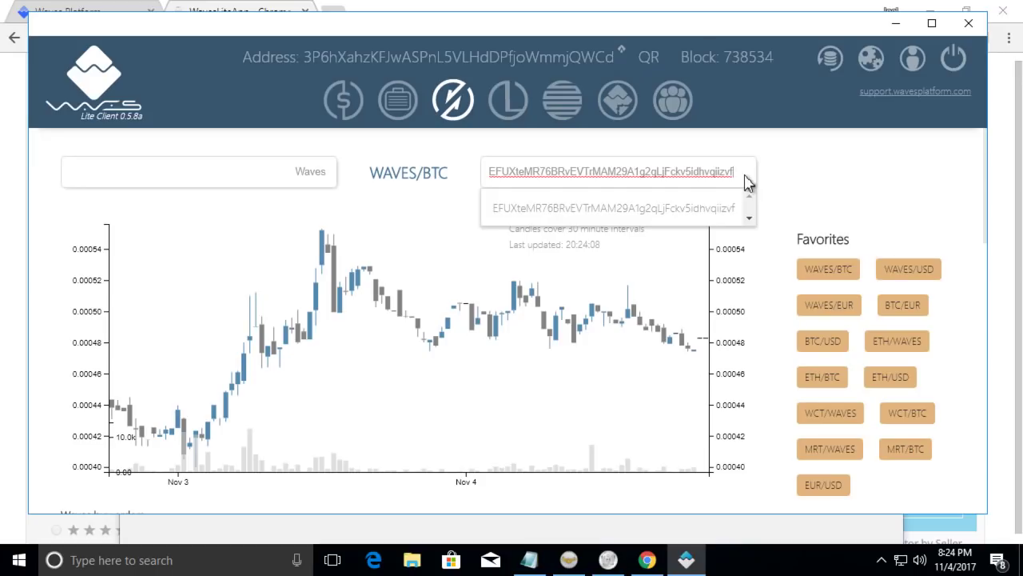
left_click(831, 175)
left_click(630, 178)
type("EFUXteMR76BRvEVTrMAM29A1g2gLjFckv5idhvqiizvf")
left_click(644, 212)
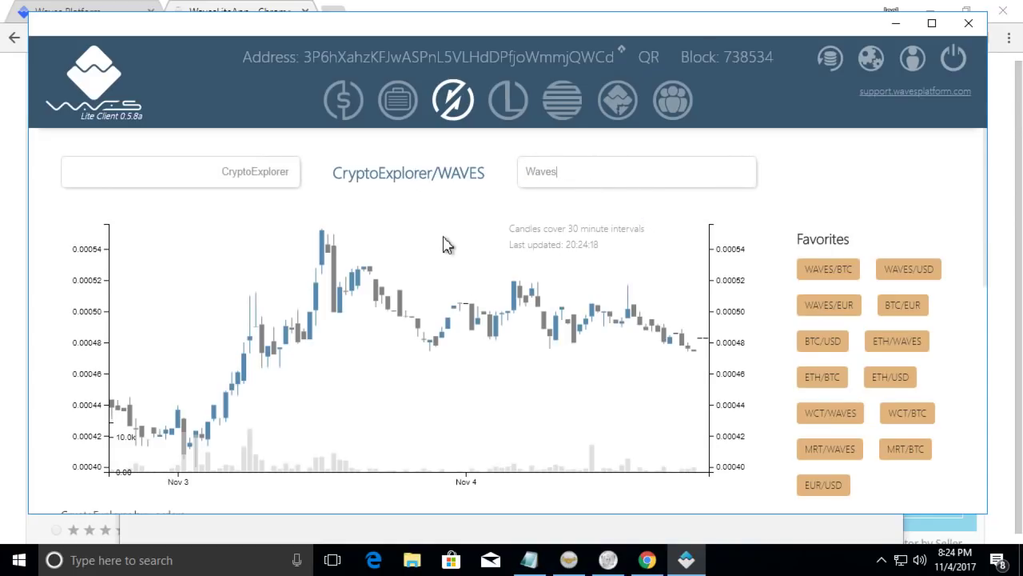
- Examine the CryptoExplorer/WAVES price chart, the buy and sell order books, and the trade history
scroll(417, 276, "down", 2)
scroll(415, 290, "up", 2)
scroll(480, 336, "down", 2)
scroll(478, 340, "down", 2)
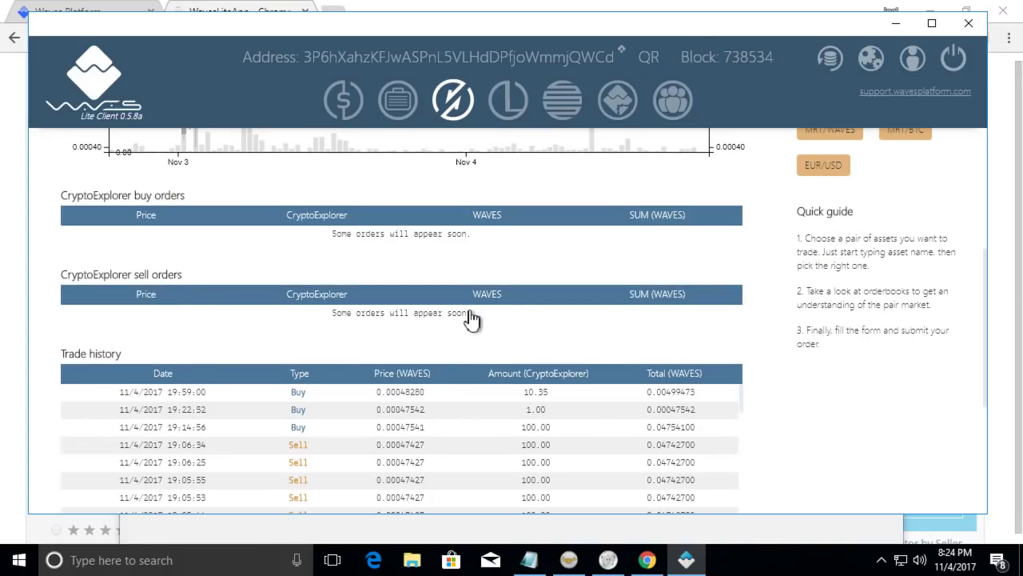
scroll(471, 318, "up", 4)
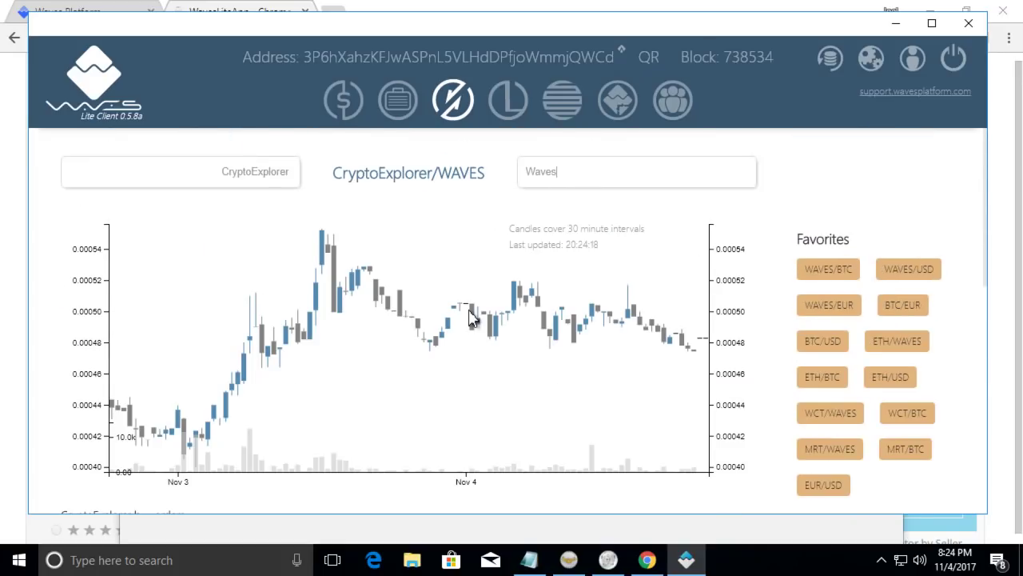
double_click(251, 172)
scroll(251, 215, "down", 1)
scroll(280, 258, "down", 7)
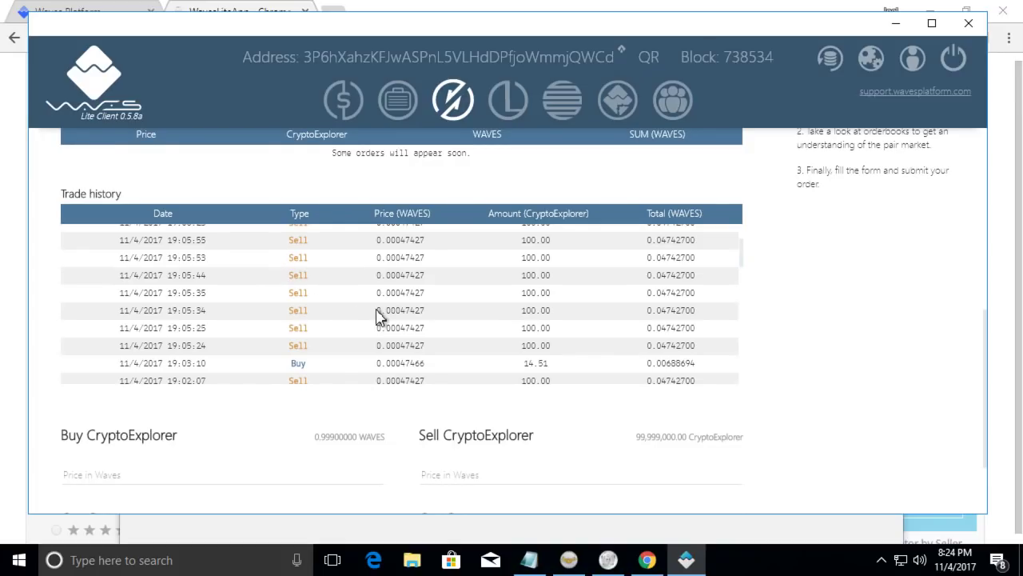
scroll(373, 338, "up", 4)
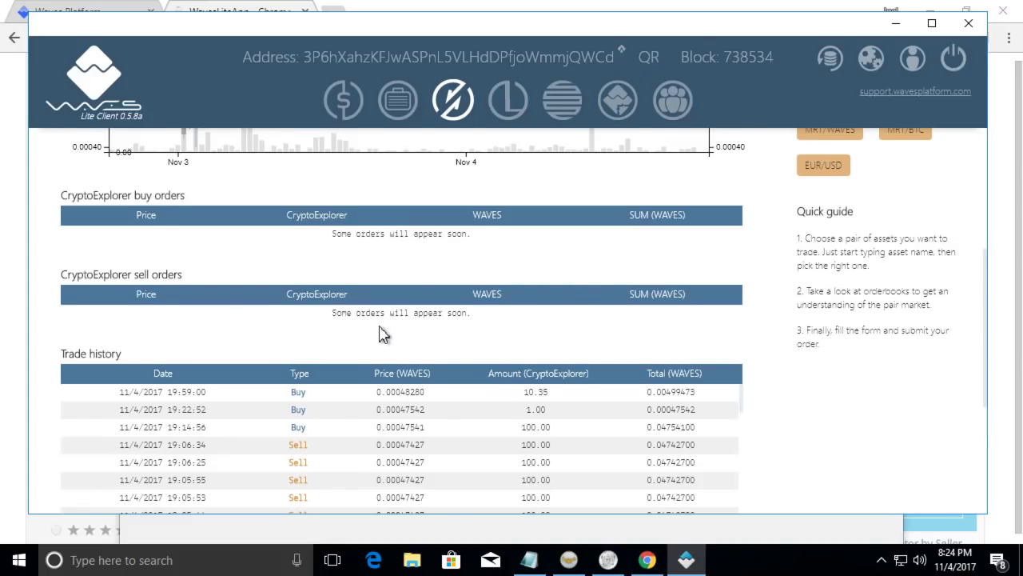
scroll(376, 332, "down", 5)
scroll(600, 443, "down", 3)
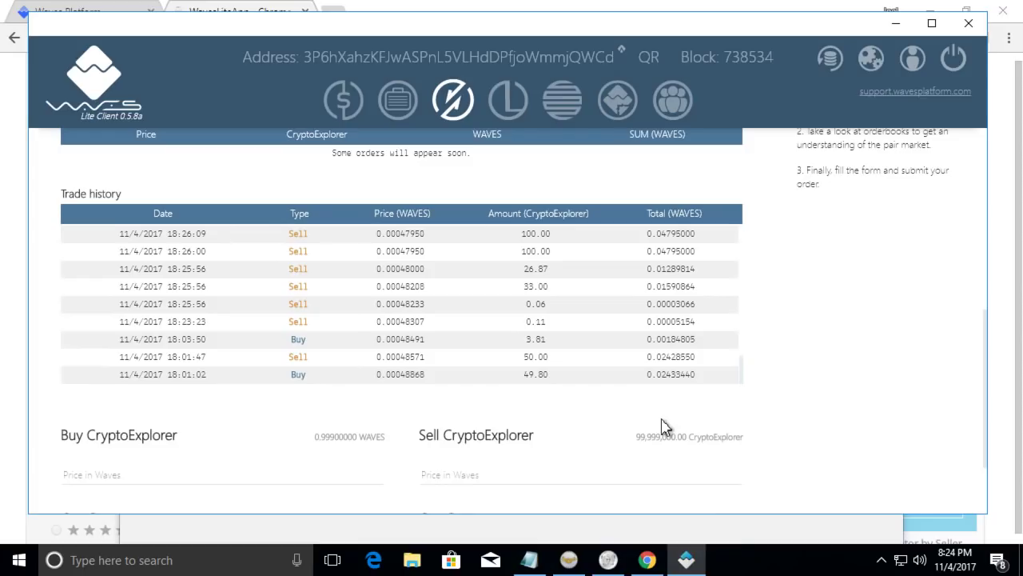
- Review the Buy and Sell CryptoExplorer forms and own orders list against the order books and trade history above them
scroll(651, 425, "down", 3)
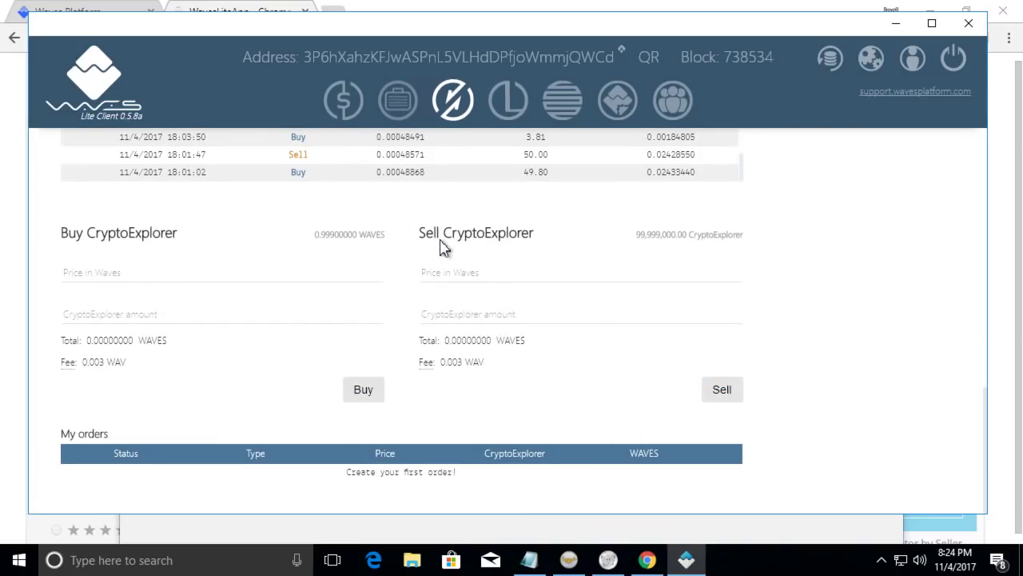
scroll(446, 249, "up", 5)
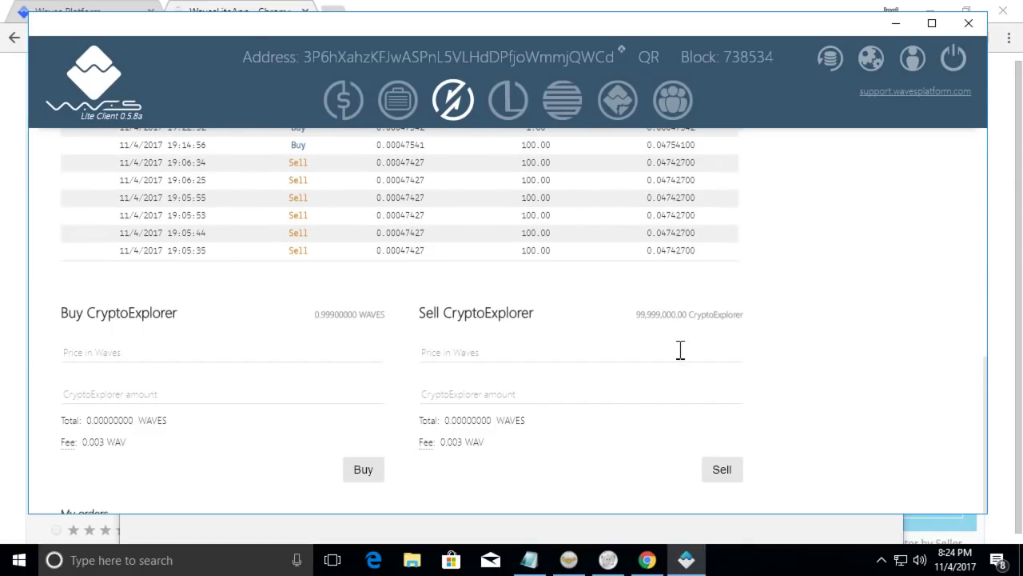
scroll(360, 312, "up", 3)
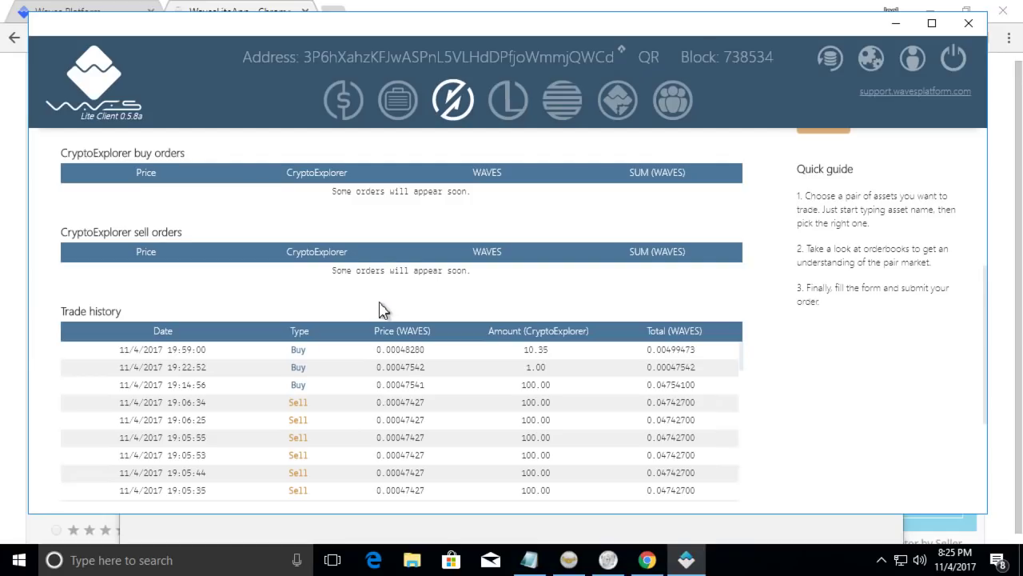
scroll(155, 327, "down", 3)
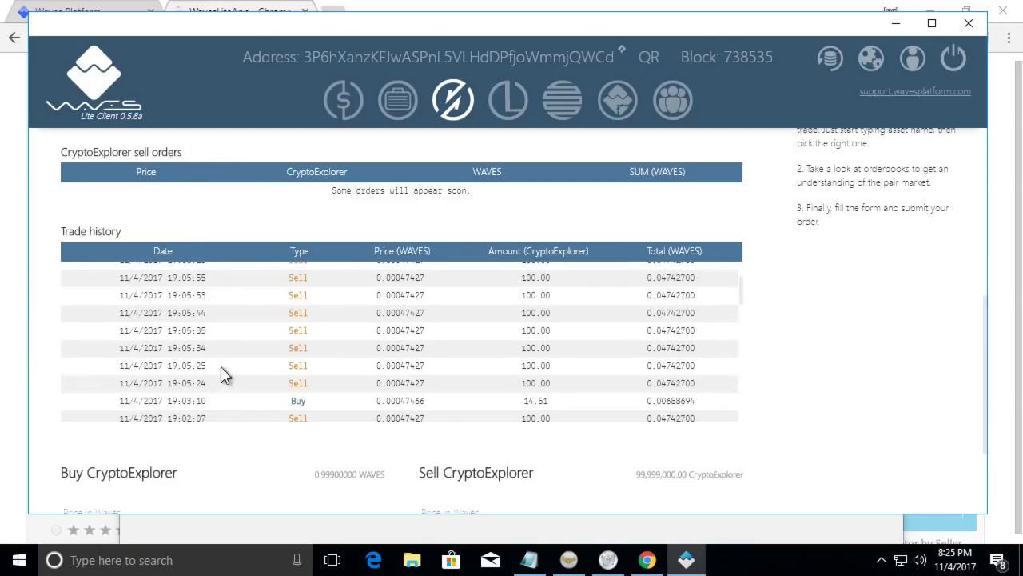
scroll(224, 373, "down", 2)
scroll(227, 367, "down", 5)
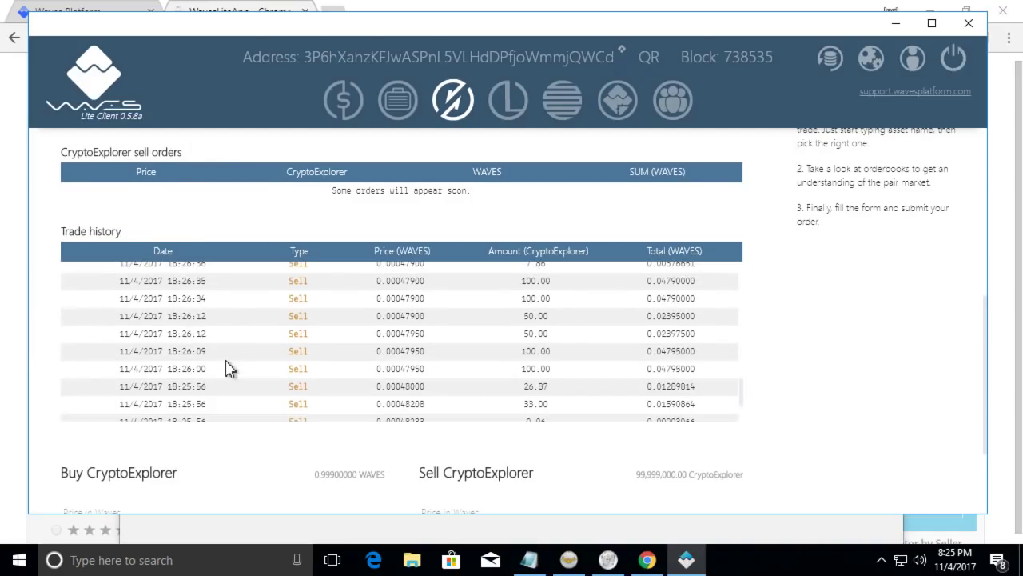
scroll(227, 367, "down", 5)
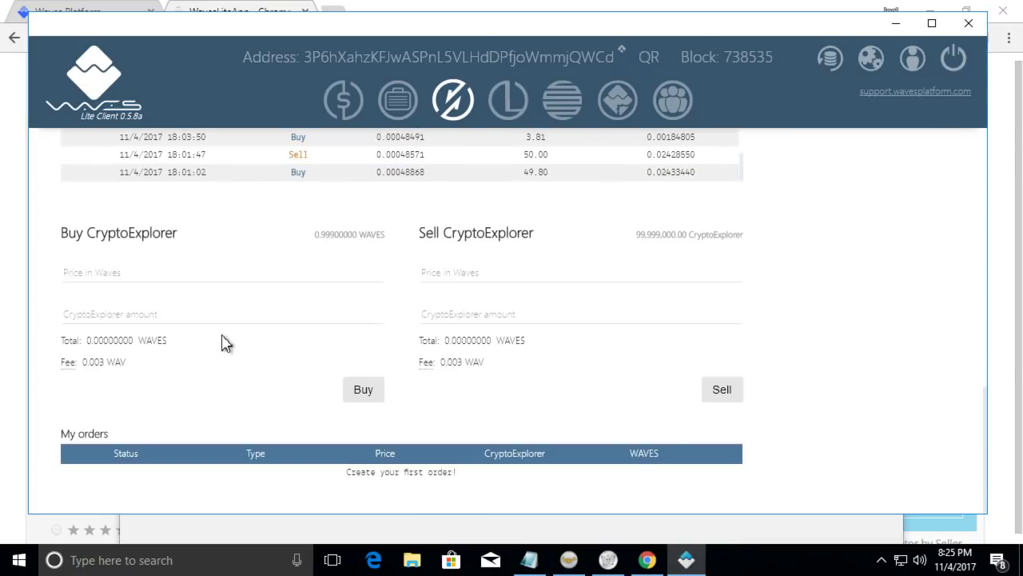
scroll(226, 339, "up", 1)
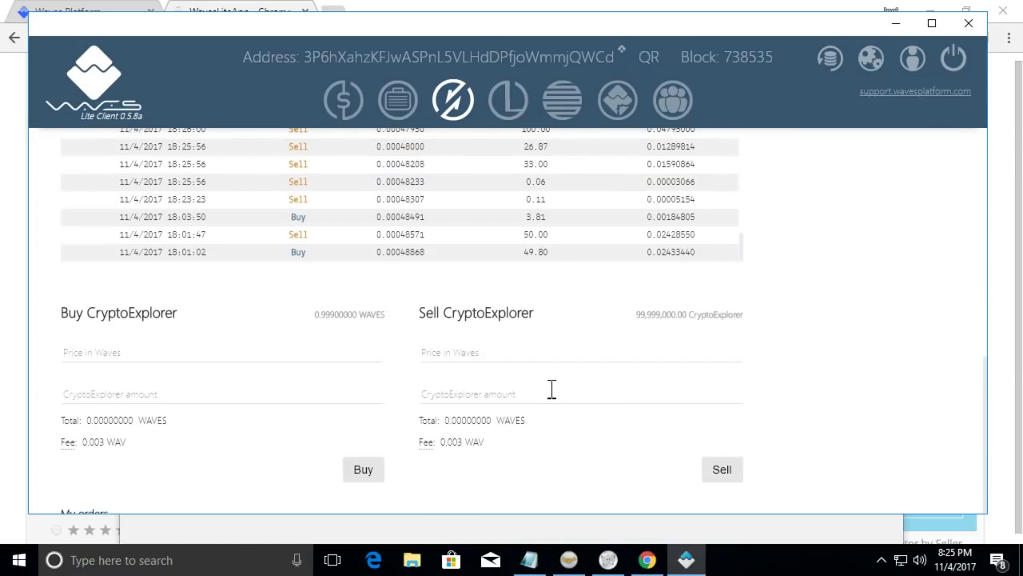
scroll(544, 387, "up", 1)
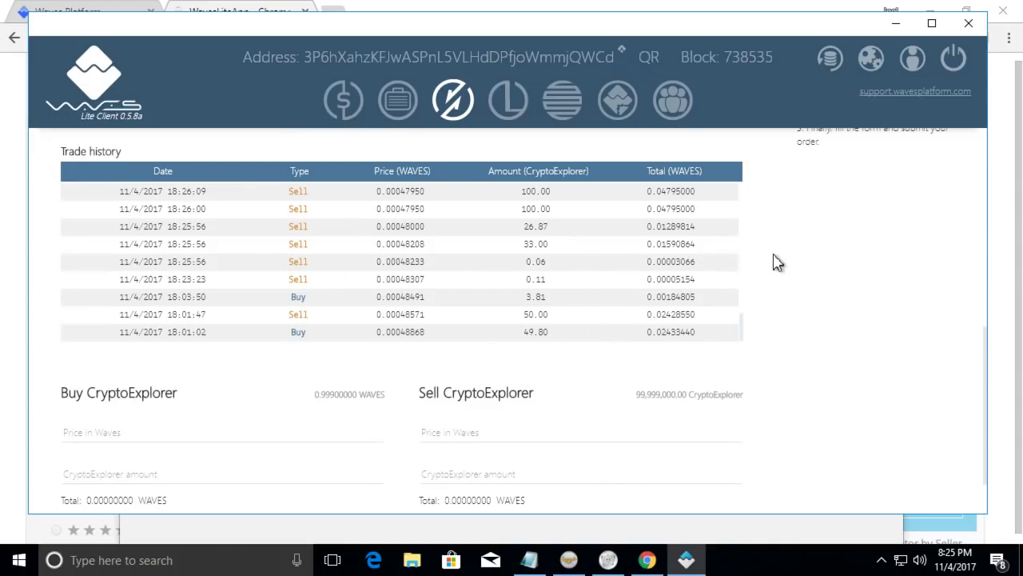
scroll(848, 280, "up", 5)
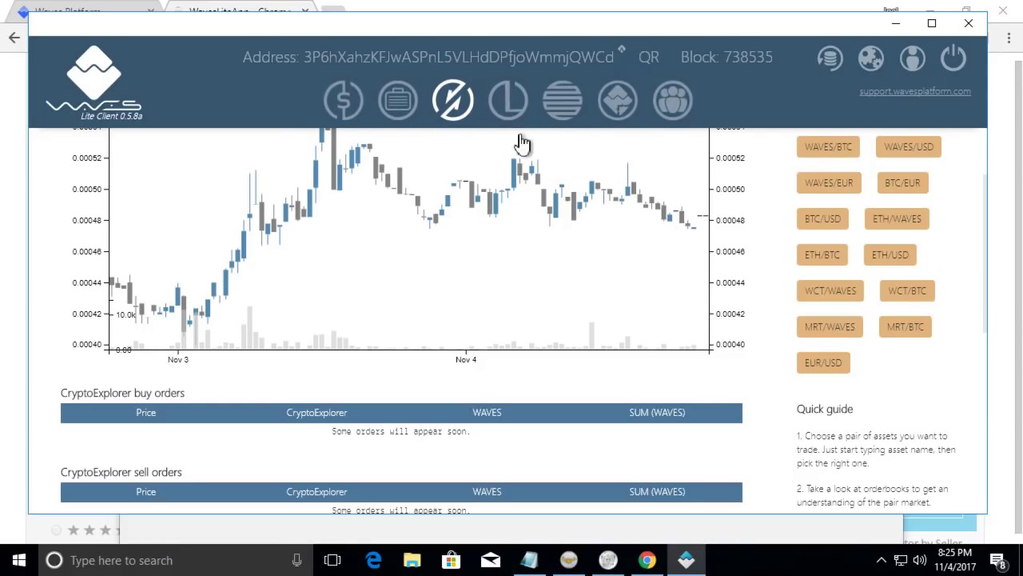
scroll(484, 312, "up", 1)
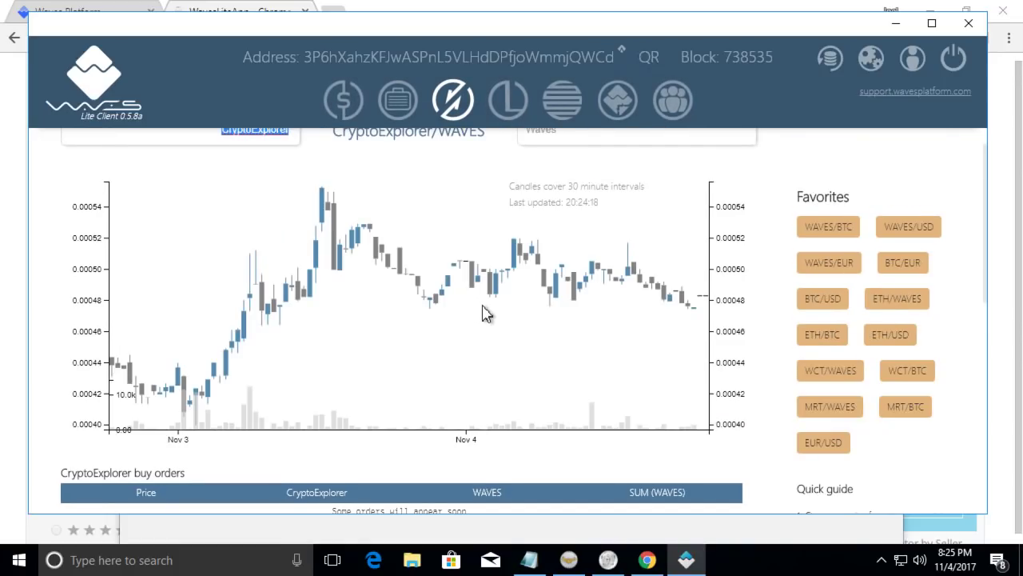